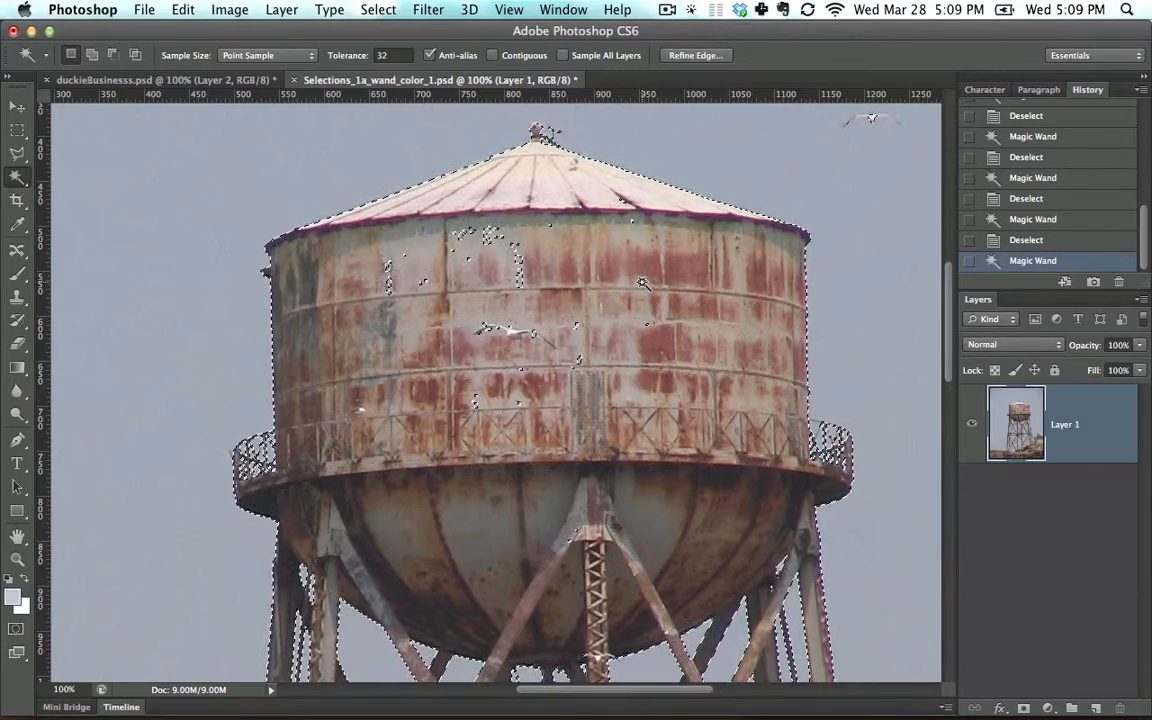
key(space)
drag(636, 254, 581, 295)
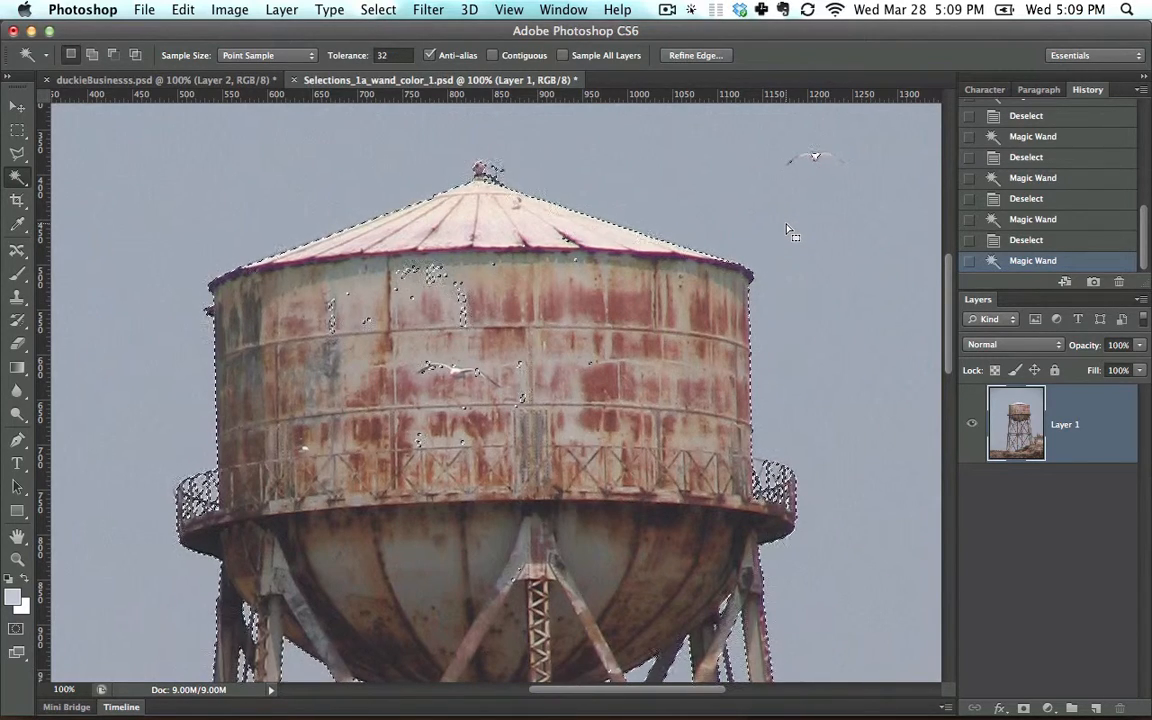
click(17, 133)
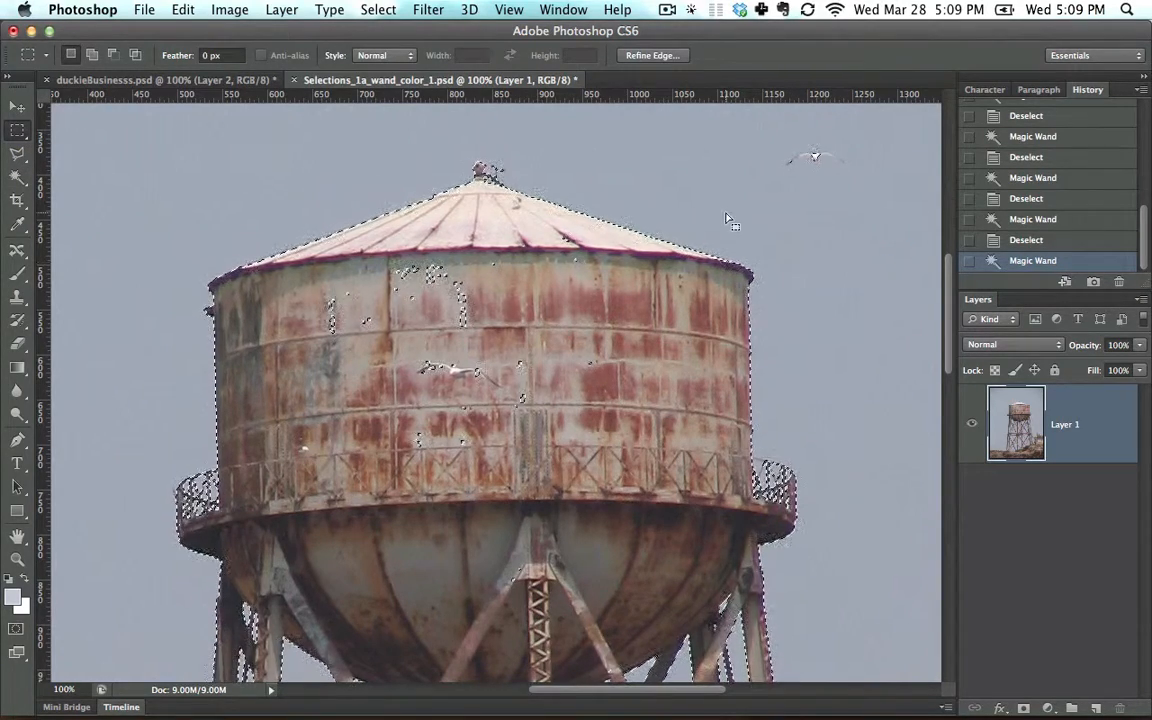
click(17, 177)
key(ctrl+d)
click(137, 152)
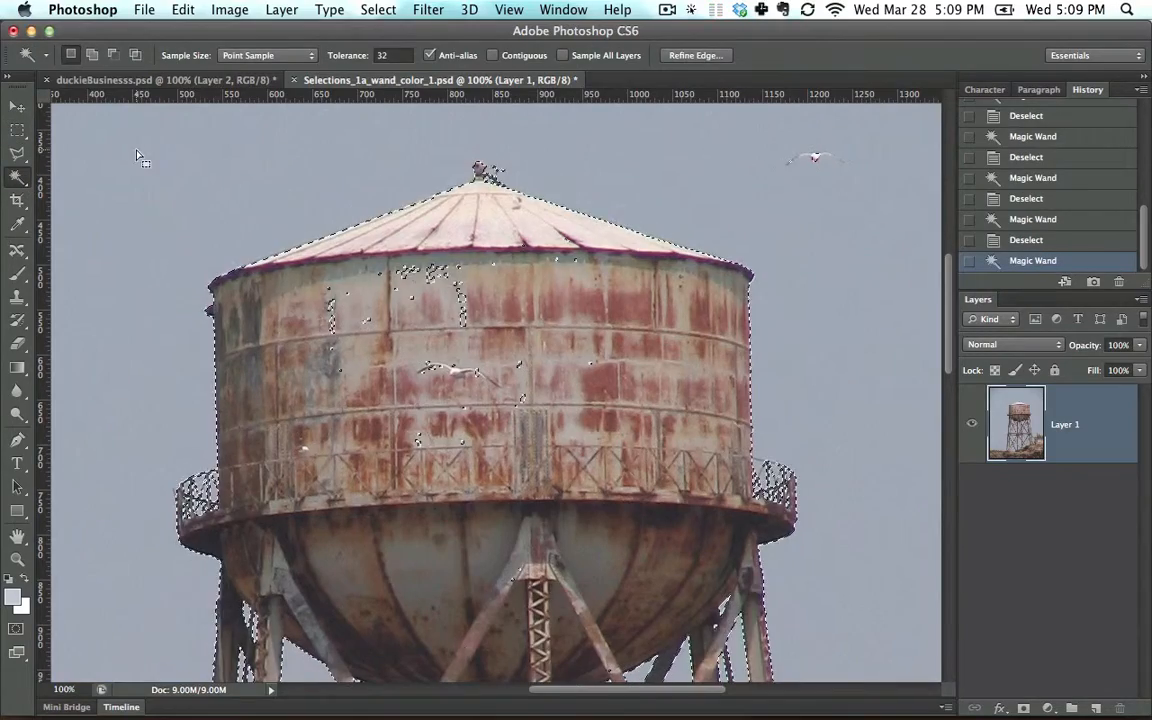
key(super+0)
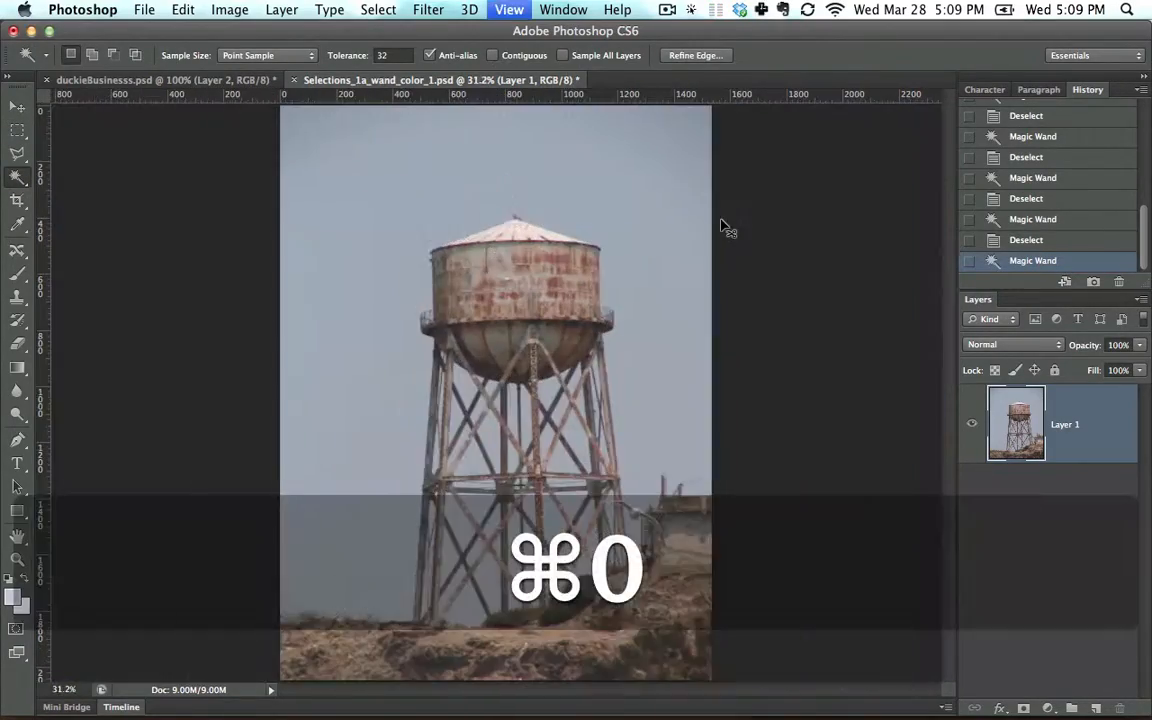
key(super+equal)
key(super+equal)
key(super+equal)
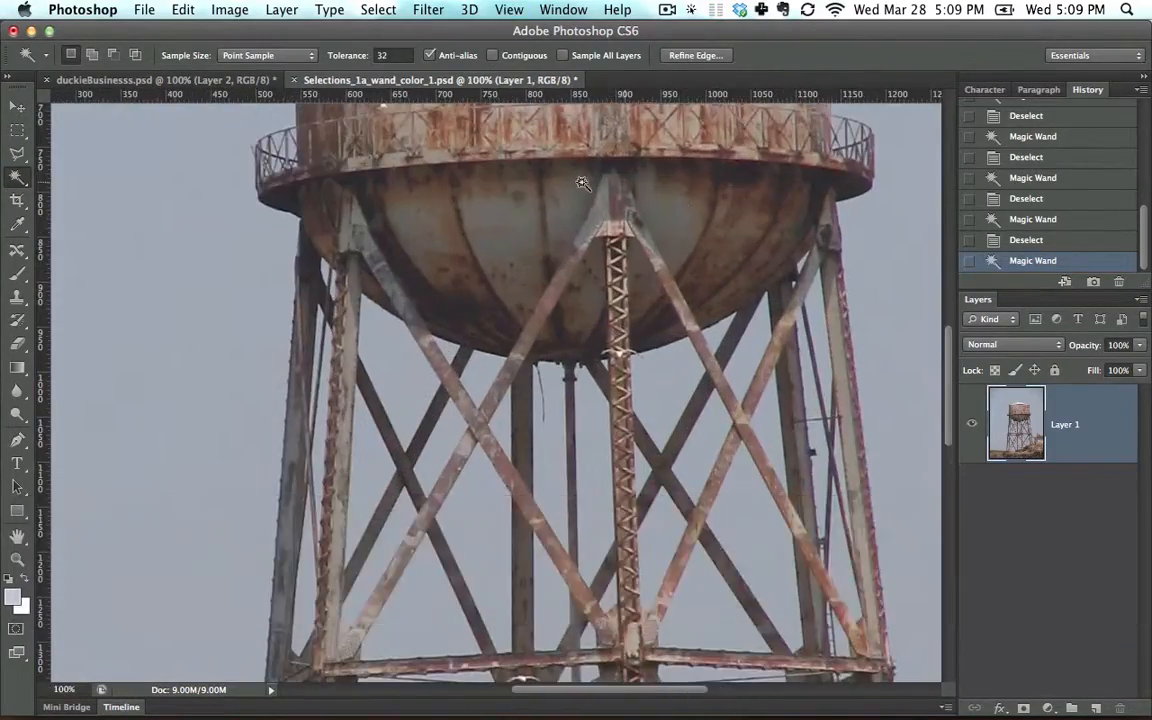
key(space)
drag(591, 329, 566, 470)
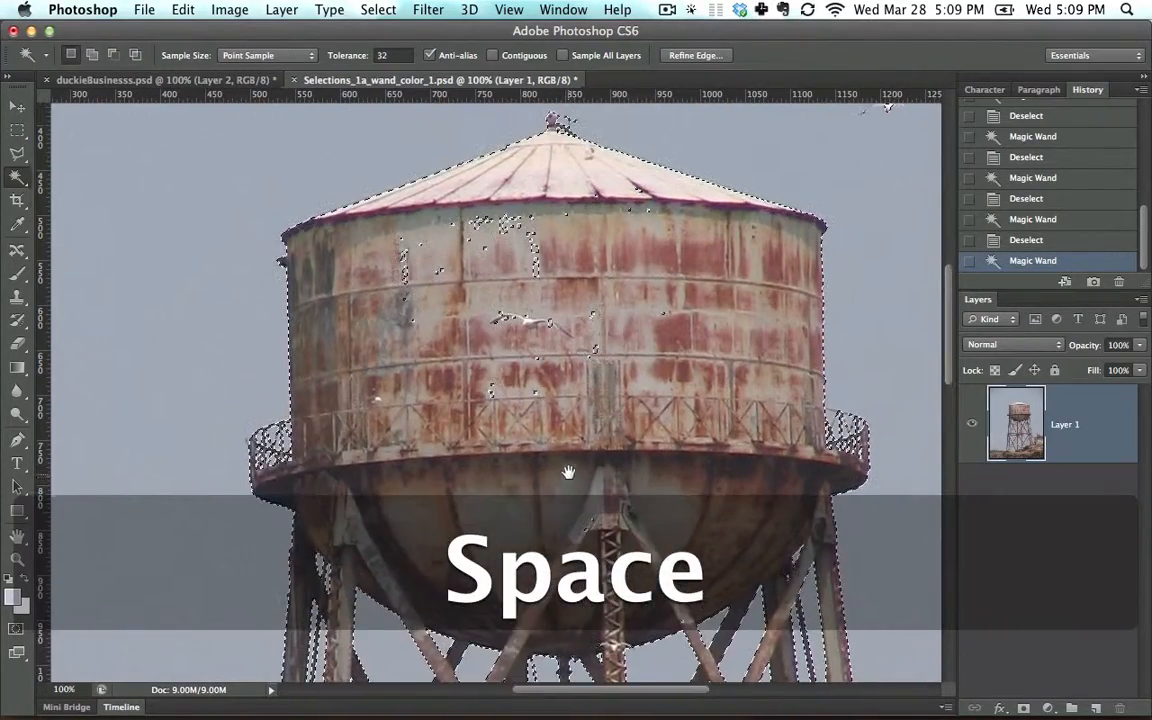
Step: Try subtracting a rectangle around the stray specks on the tank's upper wall with the Rectangular Marquee tool, and undo it
click(17, 130)
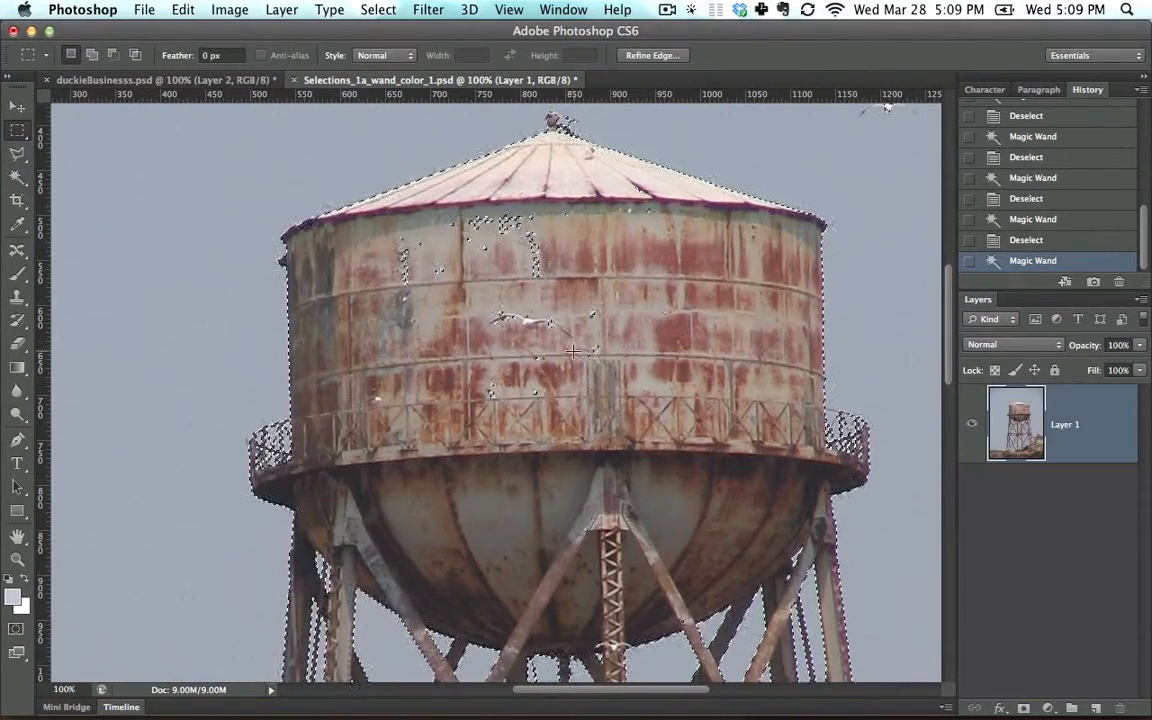
key(alt)
drag(393, 377, 565, 207)
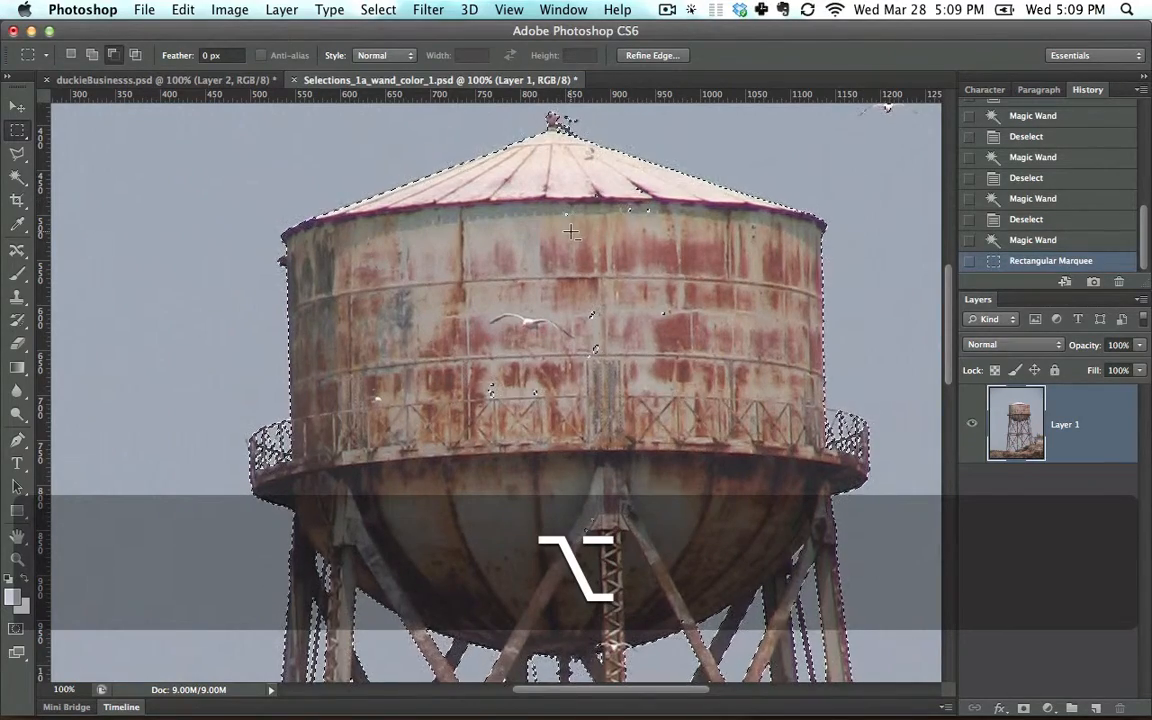
key(super)
key(super+z)
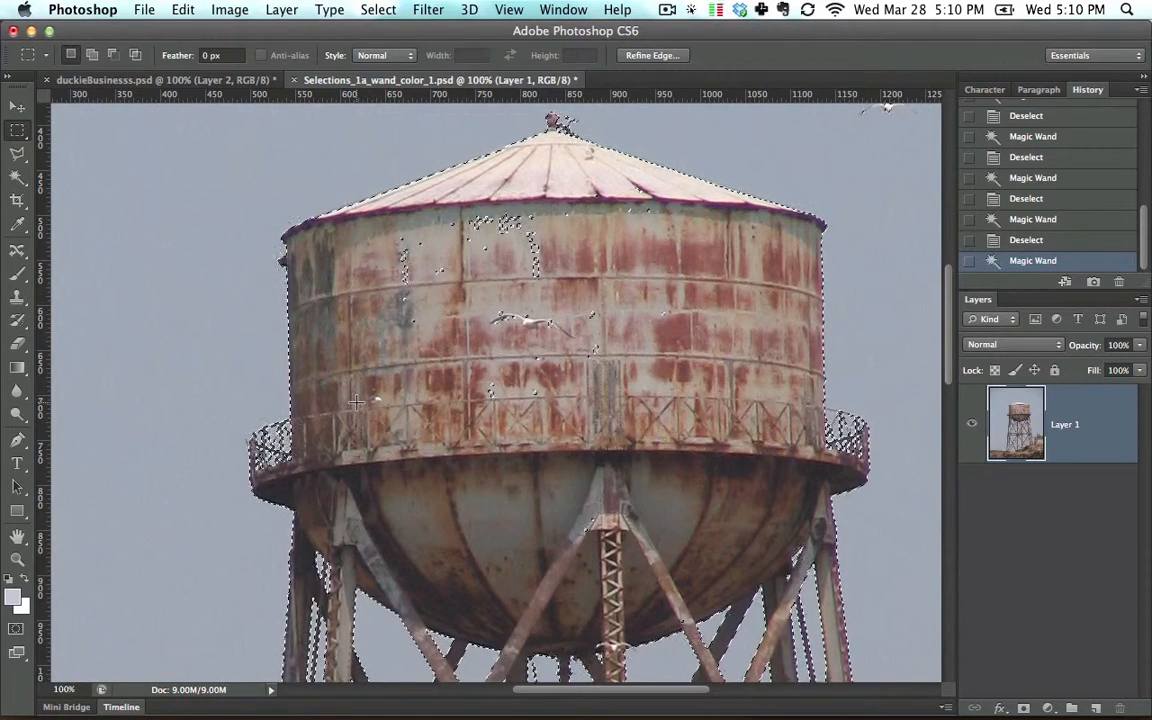
Step: Try replacing the sky selection with a rectangle on the tank, undo it, and try adding a rectangle across the tank's edge, undoing that too
drag(355, 401, 517, 228)
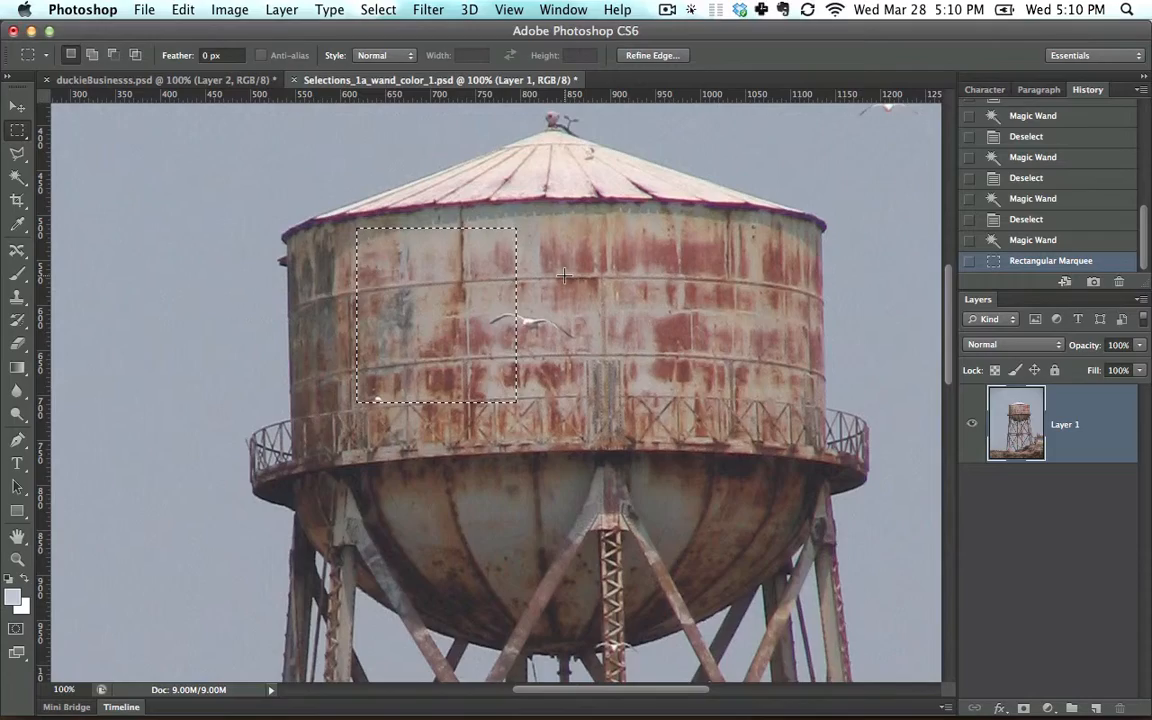
key(super+z)
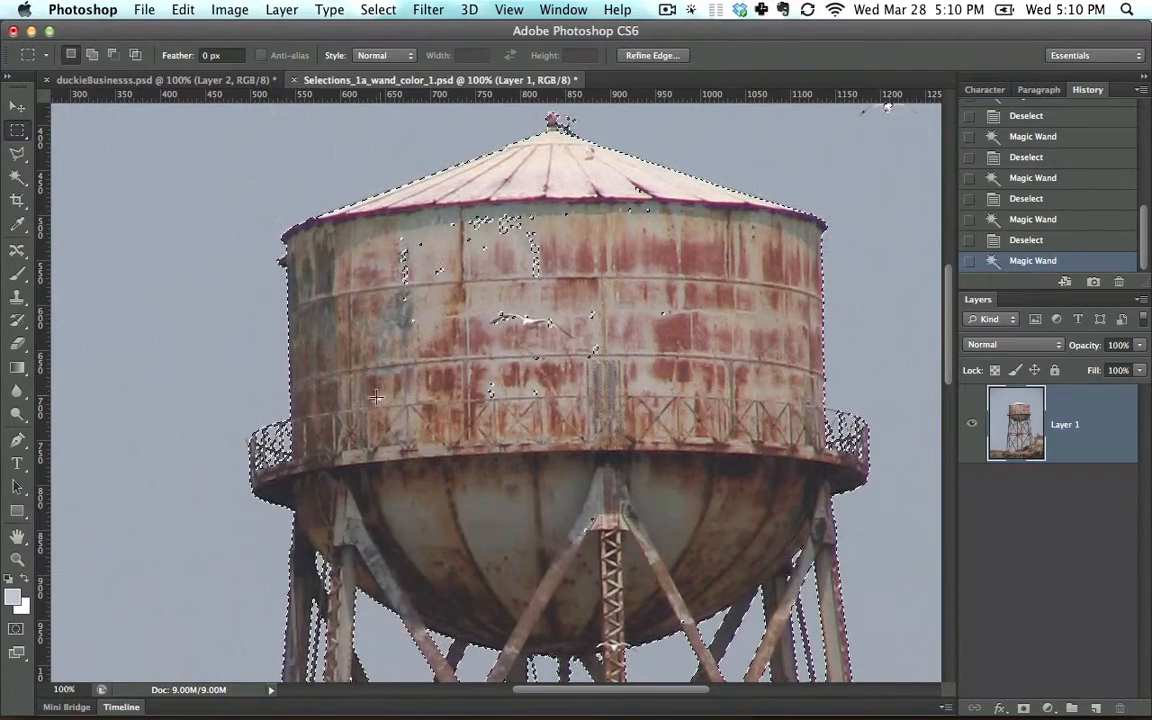
key(alt)
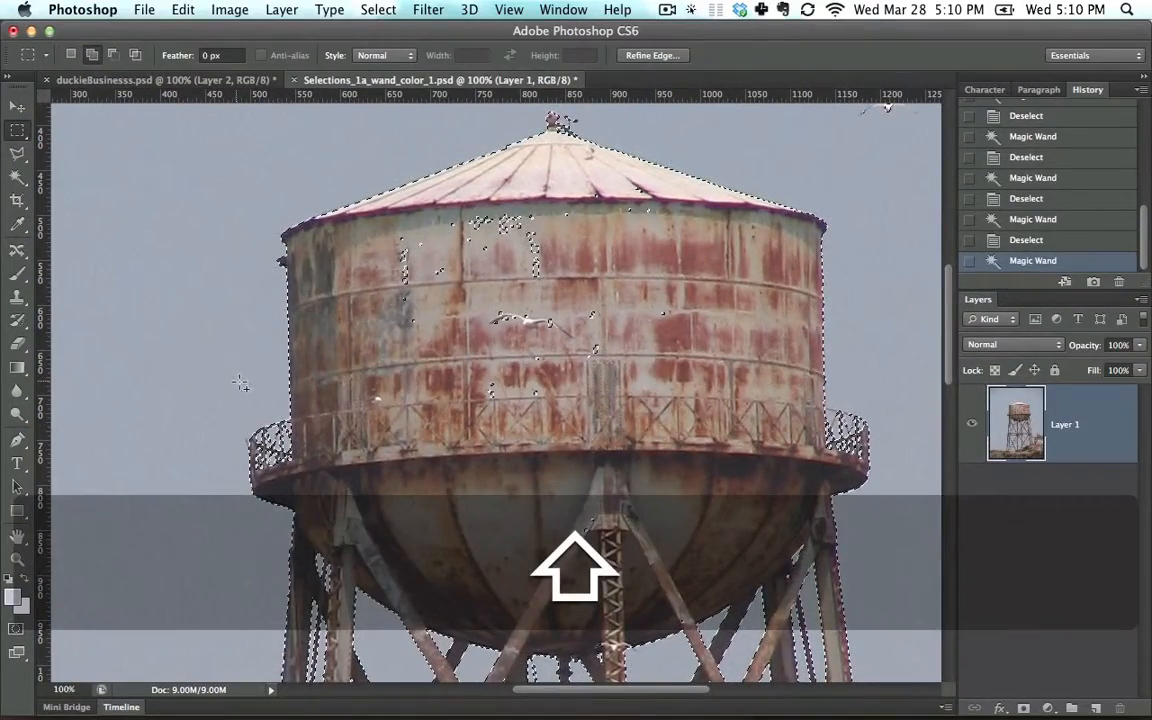
drag(241, 383, 600, 206)
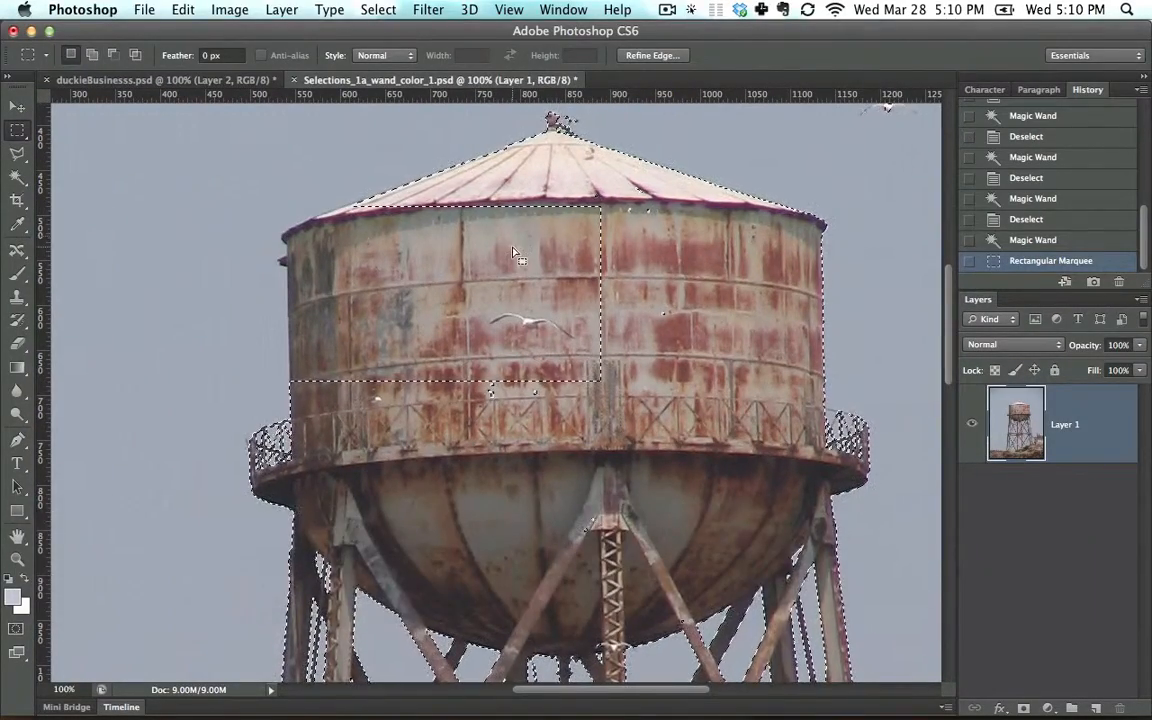
key(super+z)
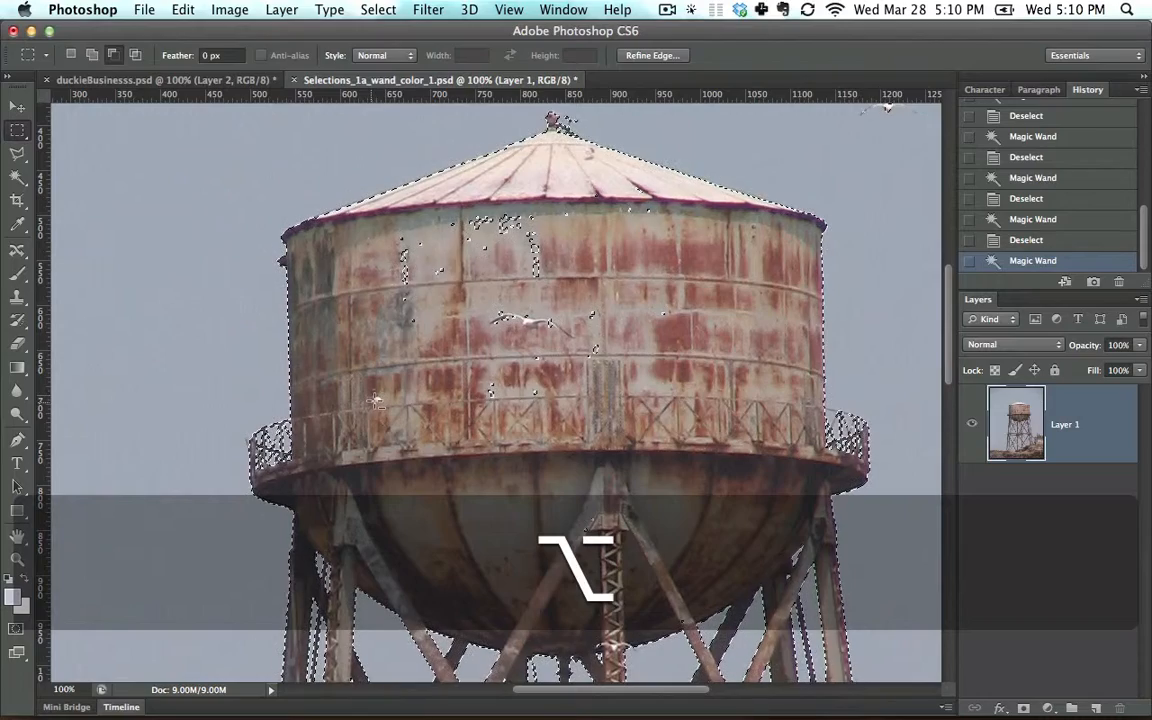
Step: Subtract the stray selected specks inside the tank's wall and roof from the sky selection with several rectangular marquees
drag(371, 388, 437, 231)
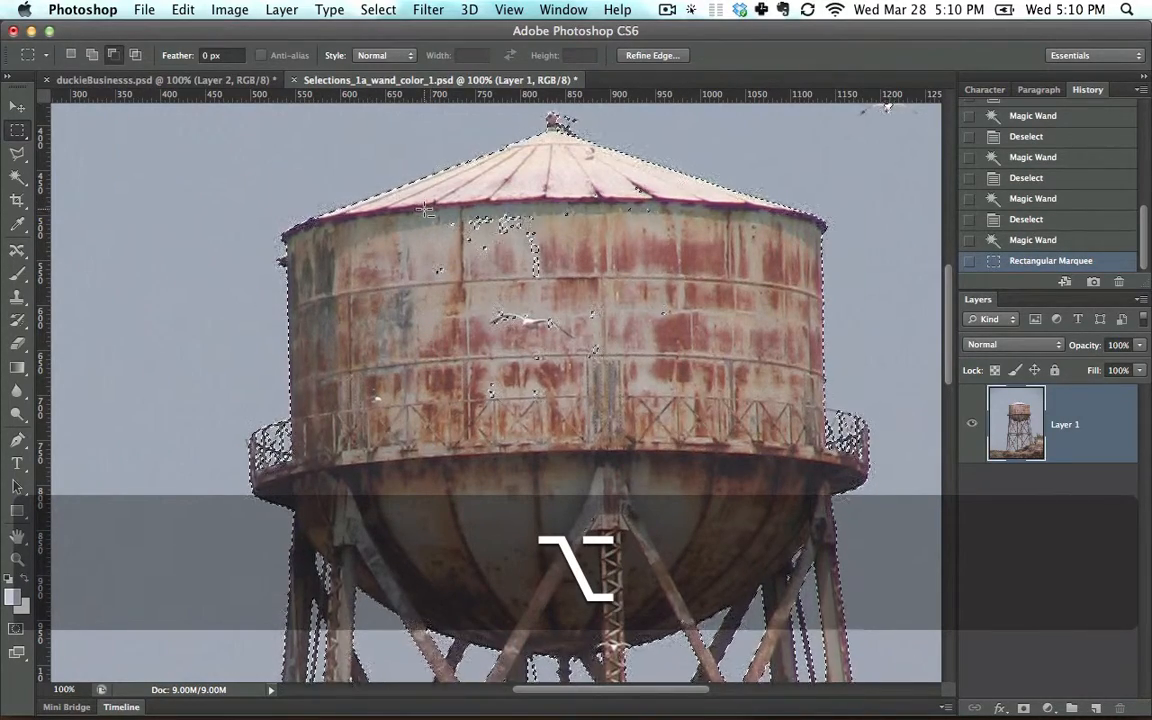
drag(424, 206, 571, 344)
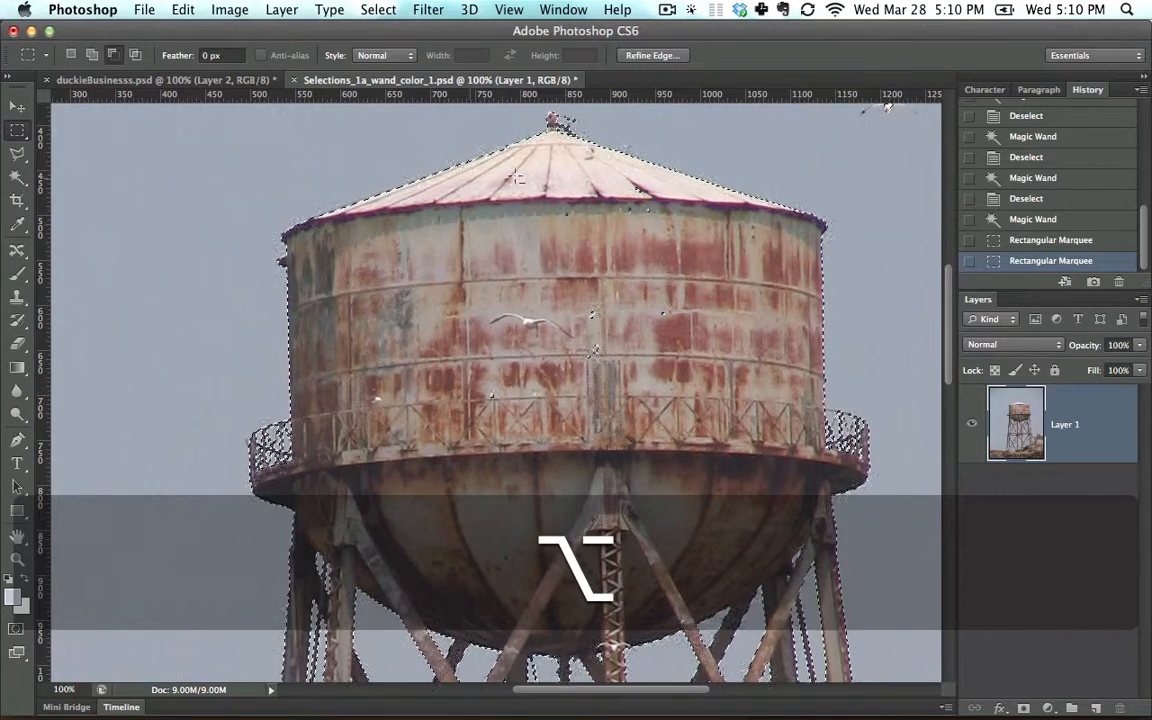
drag(475, 367, 541, 404)
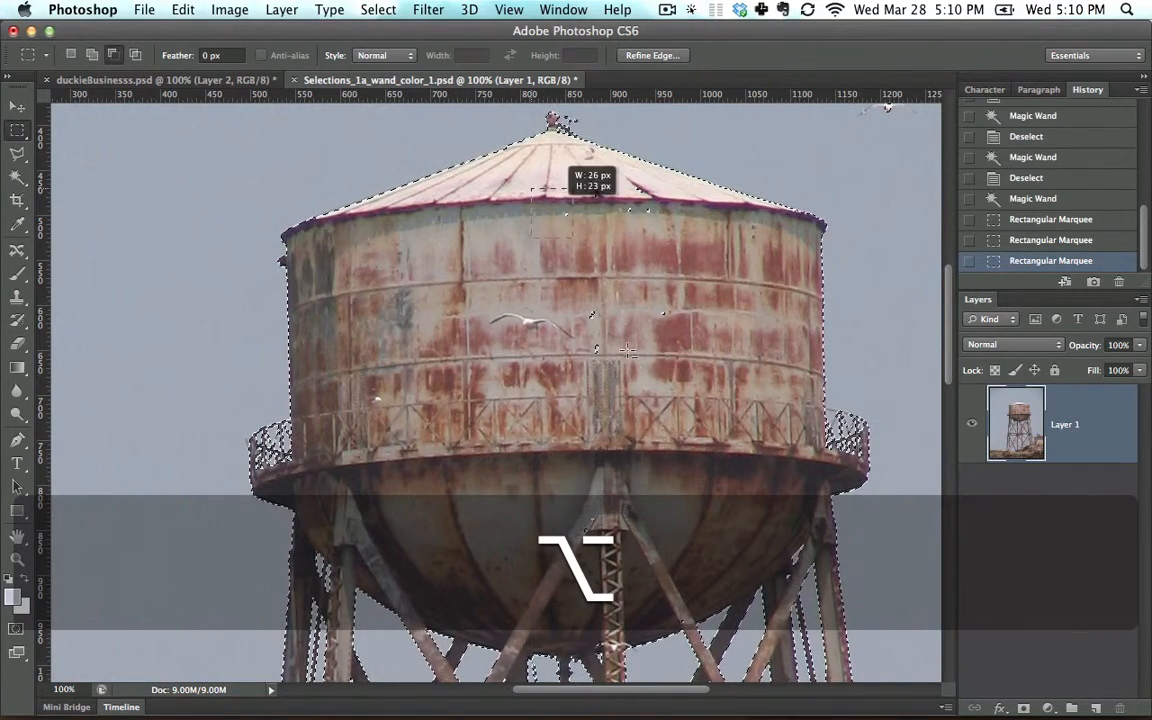
drag(627, 351, 631, 362)
mouse_move(622, 186)
mouse_down()
mouse_move(676, 235)
mouse_move(683, 348)
mouse_move(625, 309)
mouse_move(621, 241)
mouse_up()
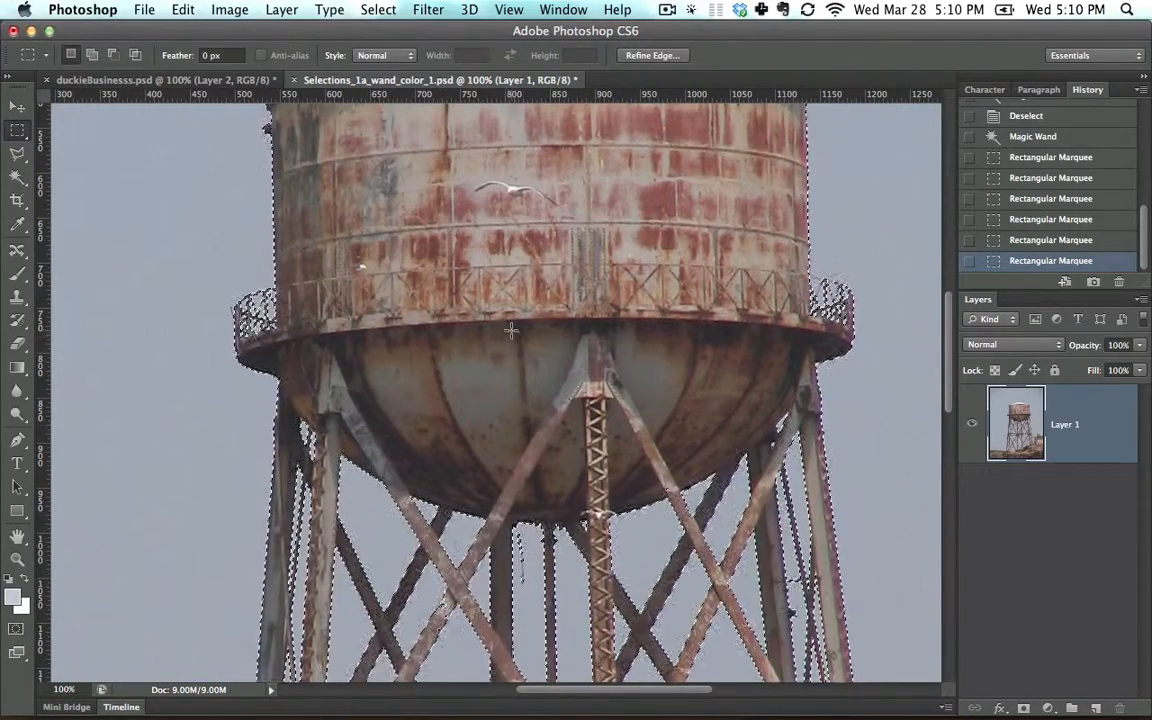
Step: Try replacing, subtracting from and adding to the selection with a rectangle around the central leg joint, undoing each attempt
drag(508, 326, 688, 438)
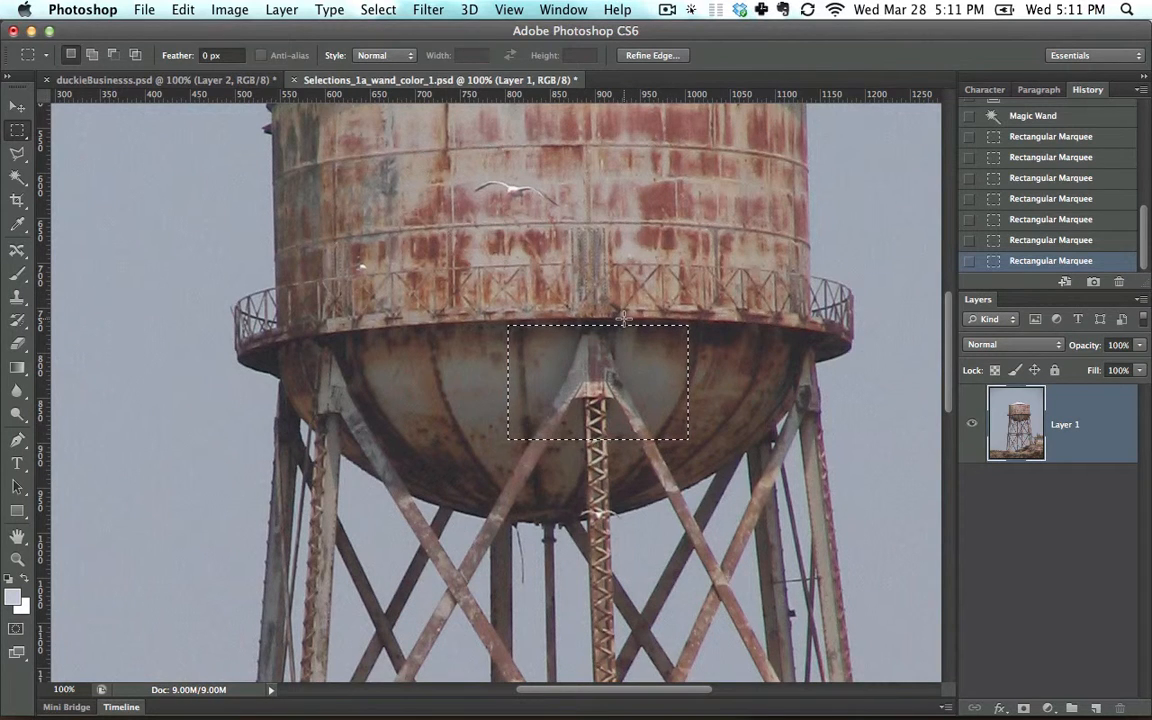
key(super+z)
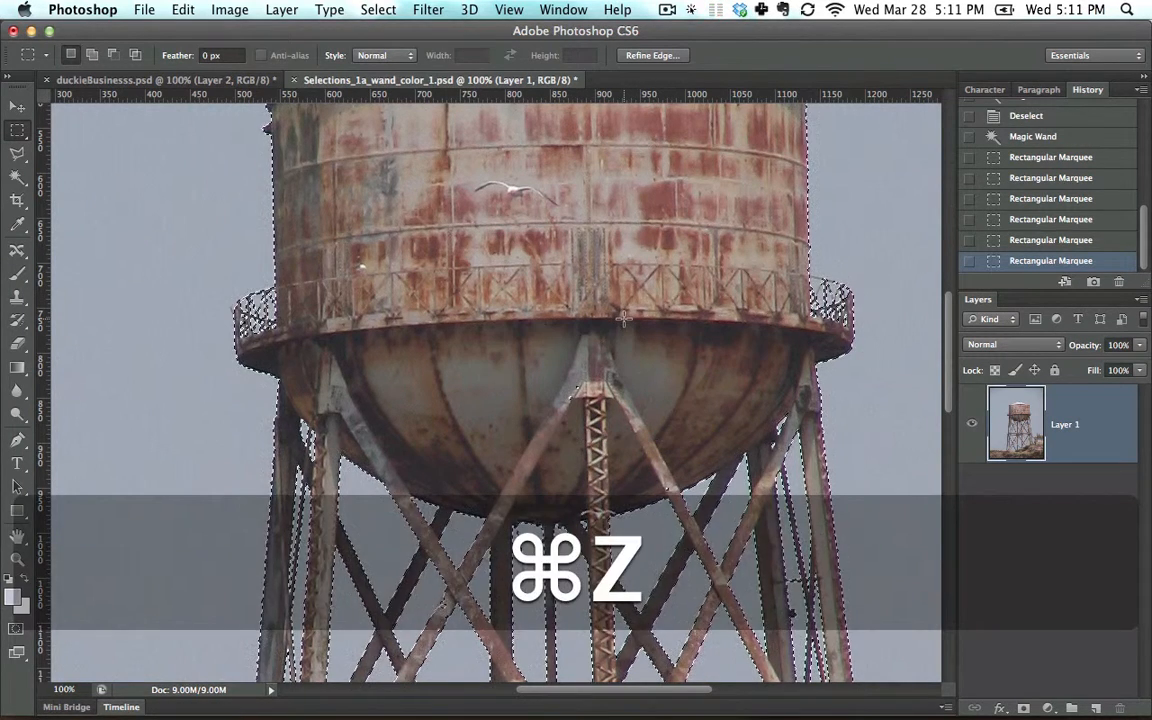
key(alt)
drag(545, 352, 626, 431)
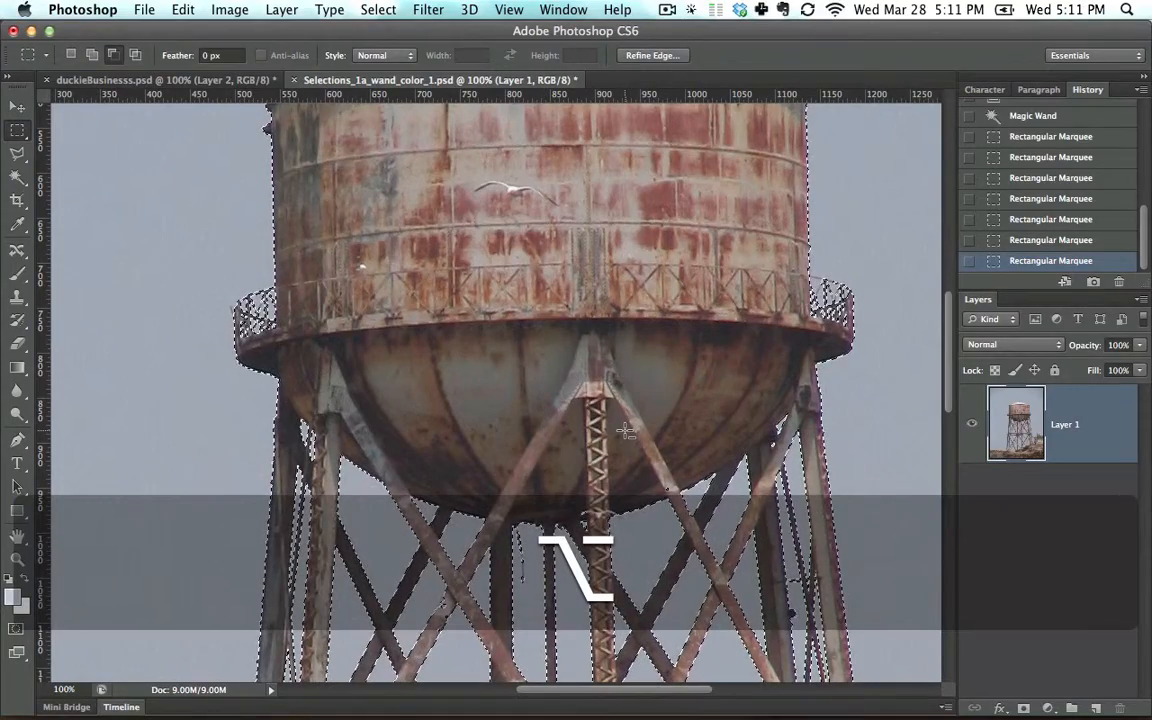
key(super+z)
key(shift)
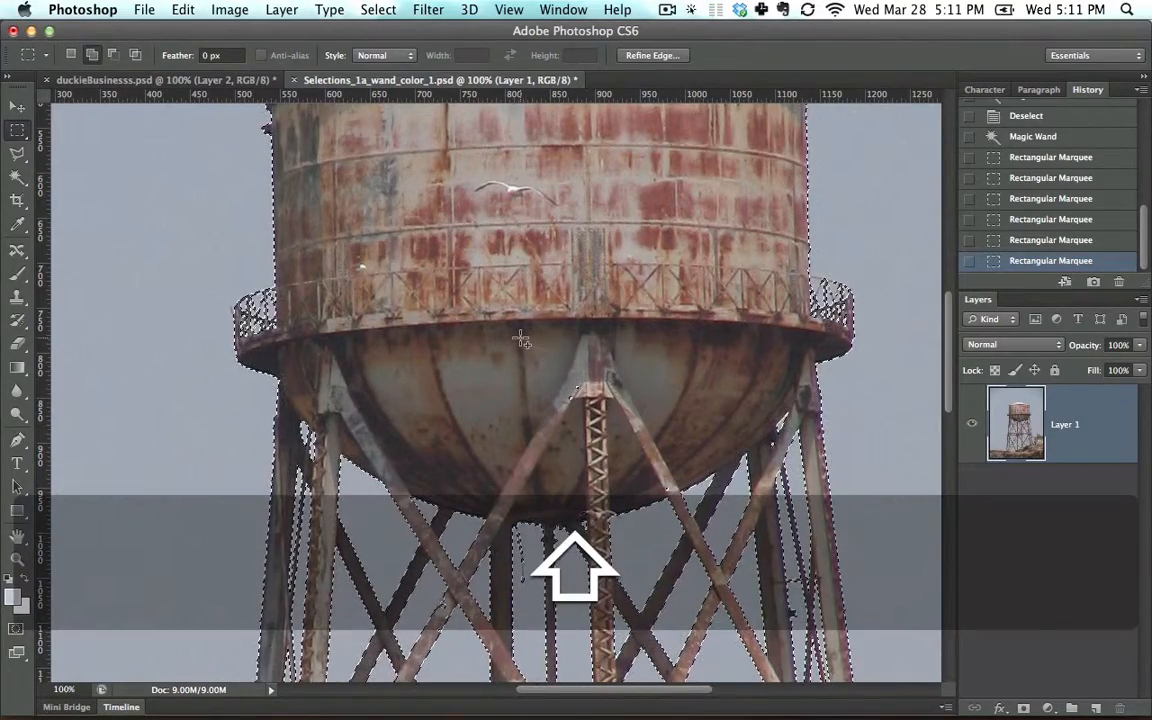
drag(521, 337, 655, 458)
key(super+z)
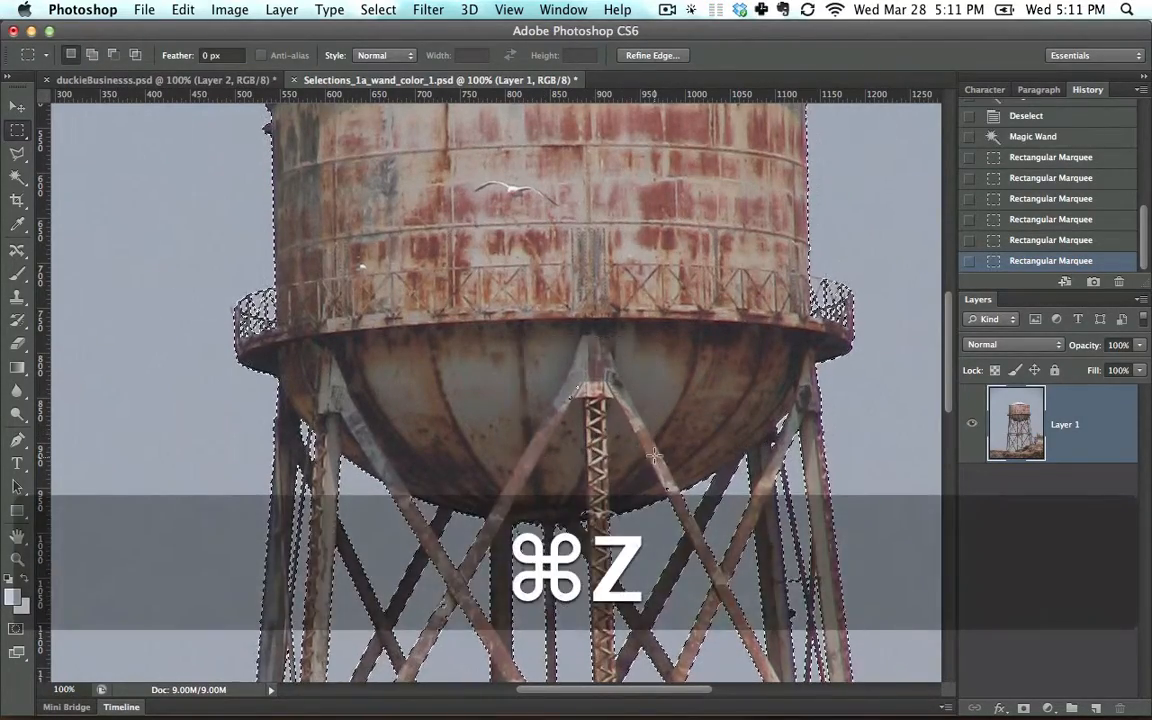
Step: Subtract a rectangle around the central leg joint on the tank's rounded underside from the sky selection
key(alt)
drag(530, 358, 641, 450)
key(super+0)
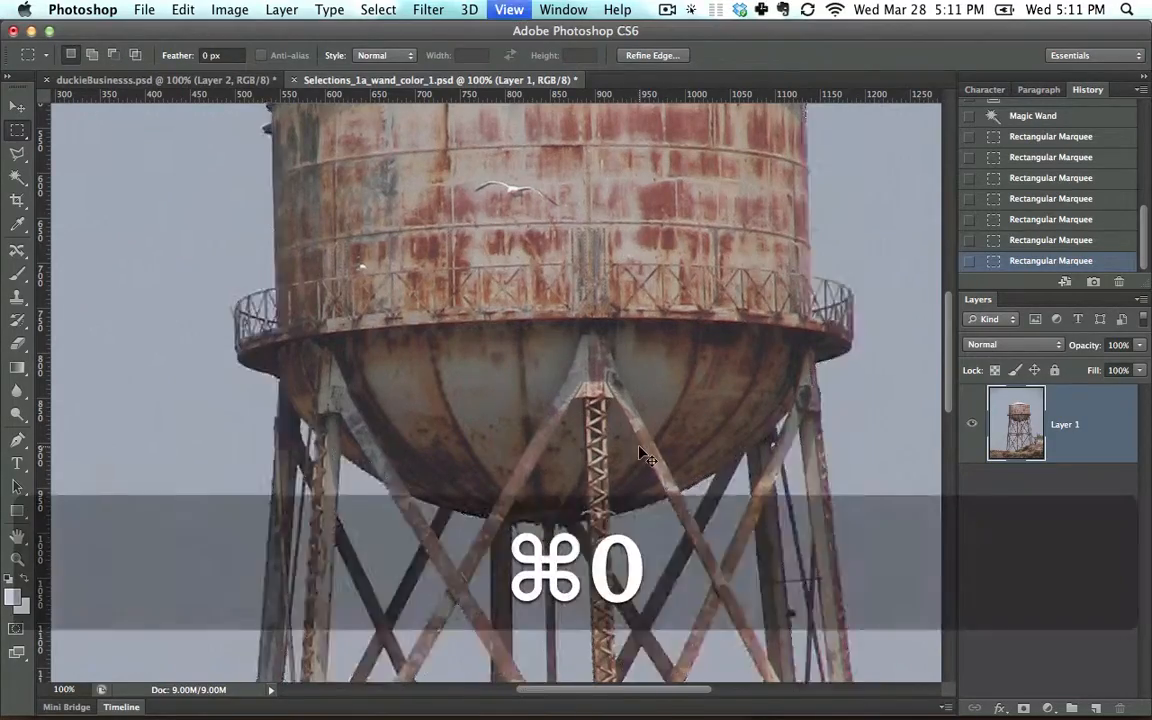
key(super+equal)
key(super+equal)
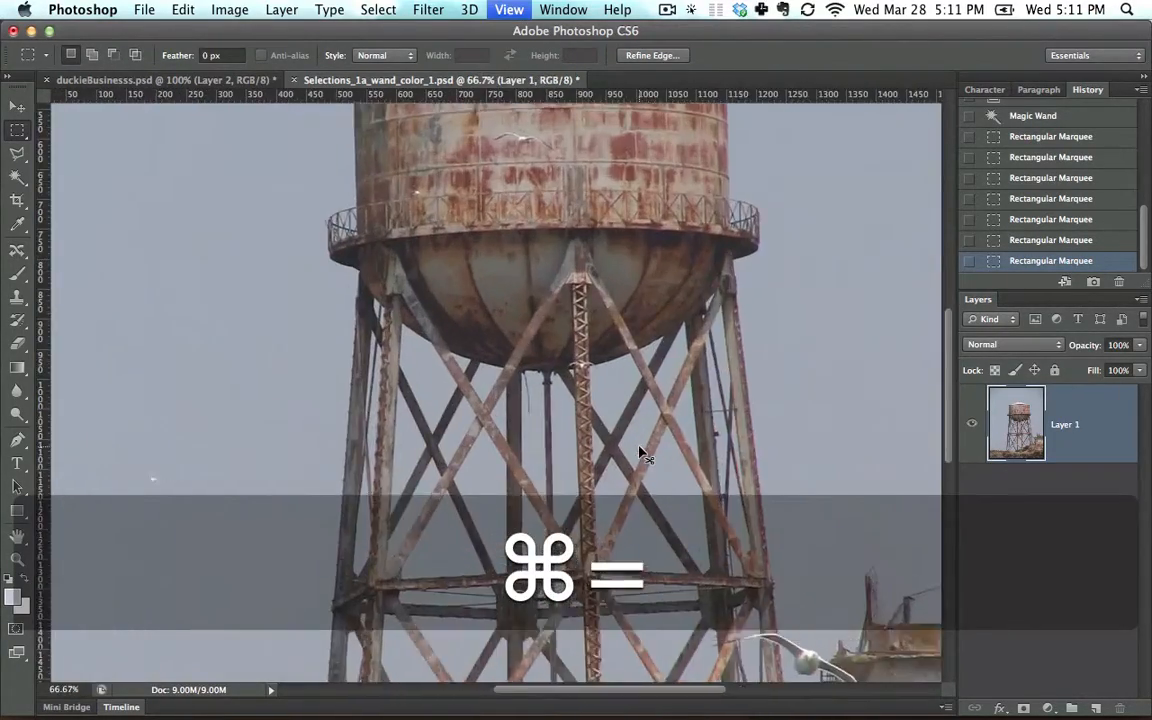
key(super+equal)
key(space)
drag(676, 260, 597, 386)
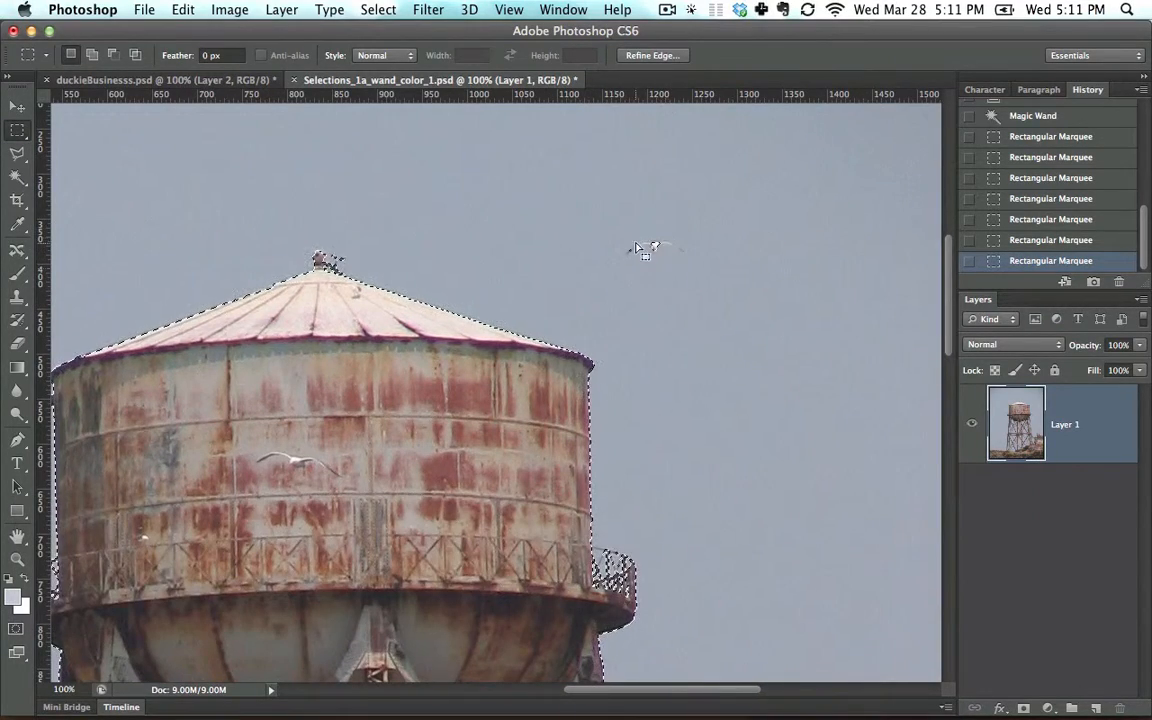
Step: Try subtracting a rectangle around the bird near the tank's roof from the sky selection, and undo it
key(alt)
drag(598, 199, 728, 299)
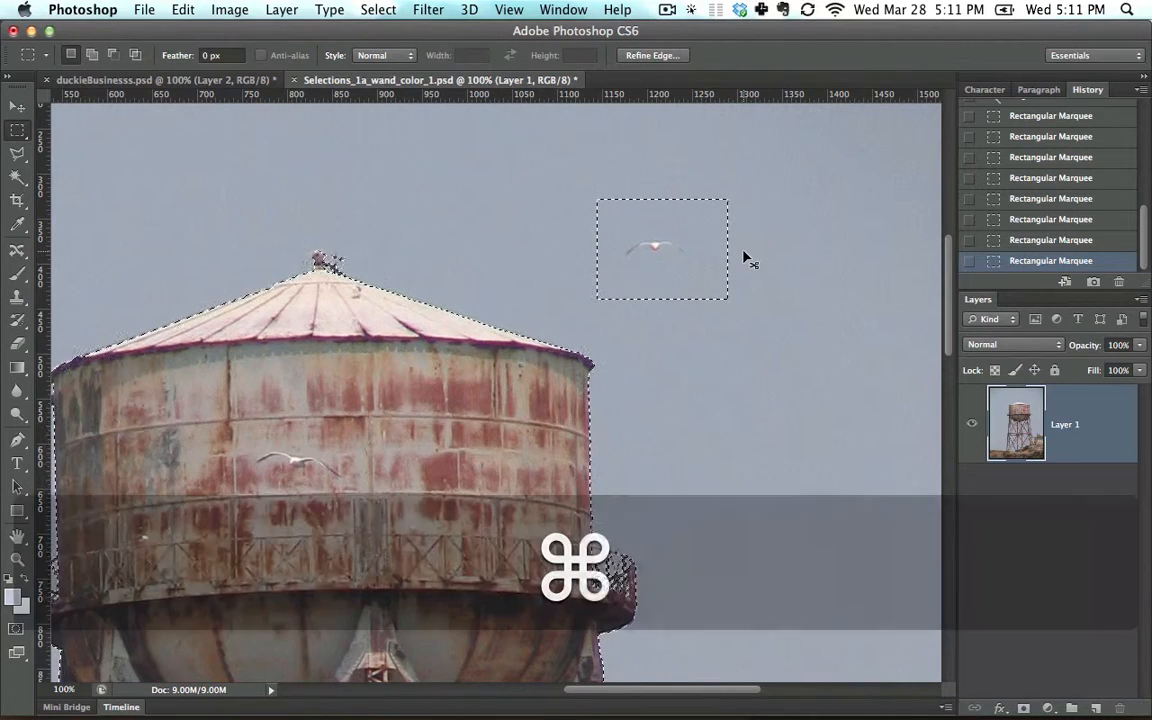
key(super+z)
Step: Add rectangles around the bird near the tank's roof and the bird beside the tower's legs to the sky selection
key(shift)
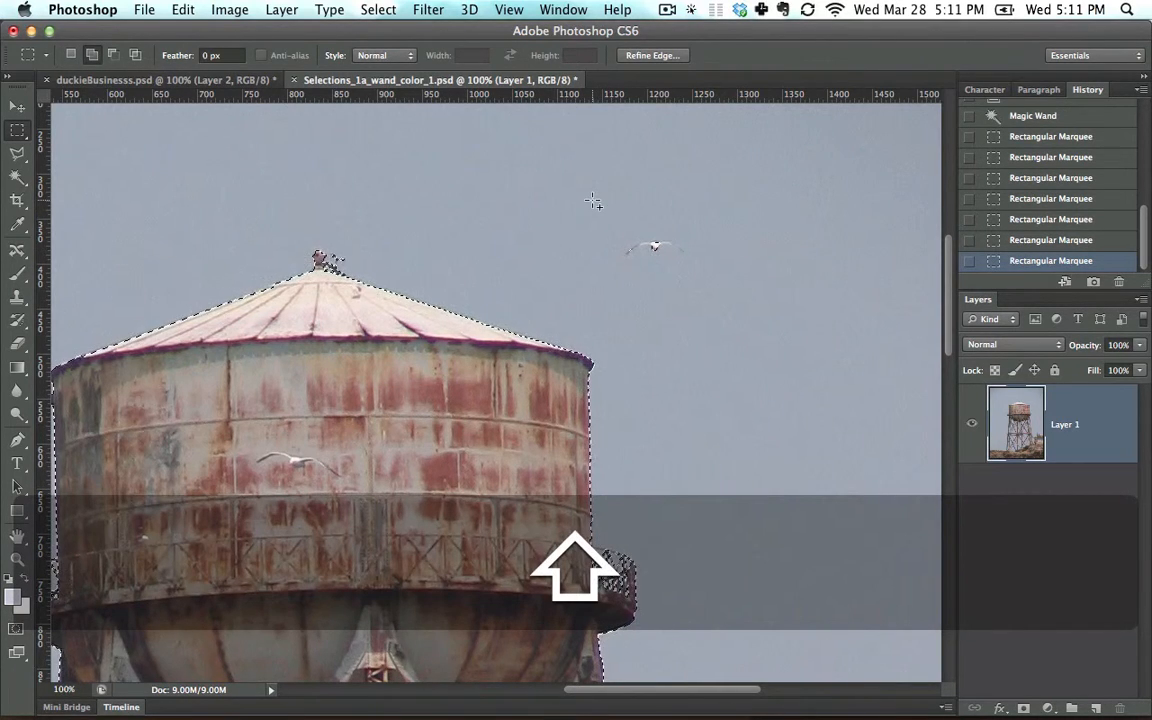
drag(593, 201, 718, 305)
key(space)
drag(449, 445, 722, 257)
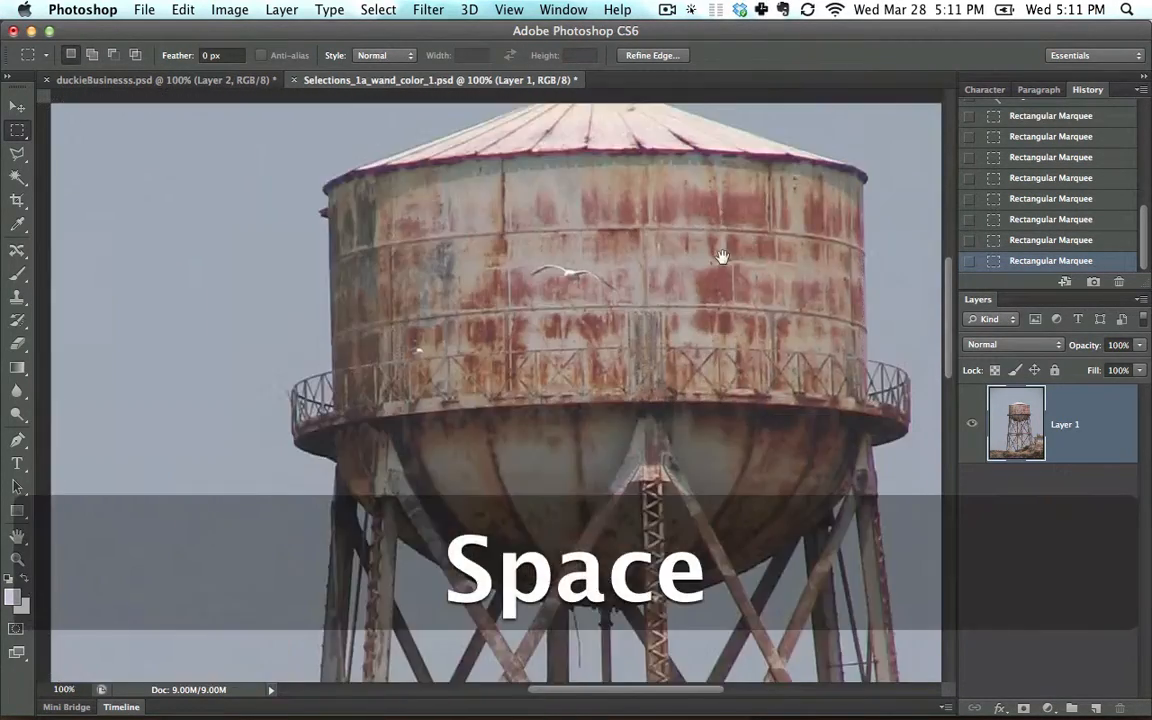
drag(400, 588, 705, 282)
key(shift)
drag(283, 337, 381, 408)
Step: Delete the selected sky from Layer 1 so the background is transparent, and deselect
key(super+0)
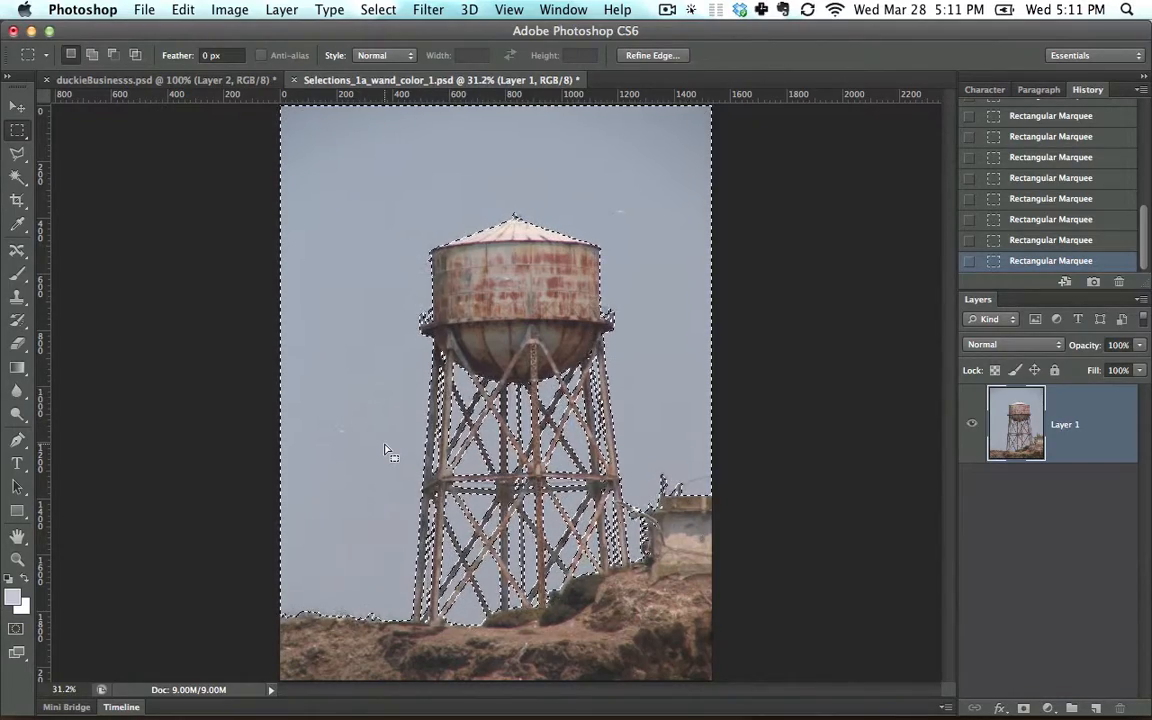
key(BackSpace)
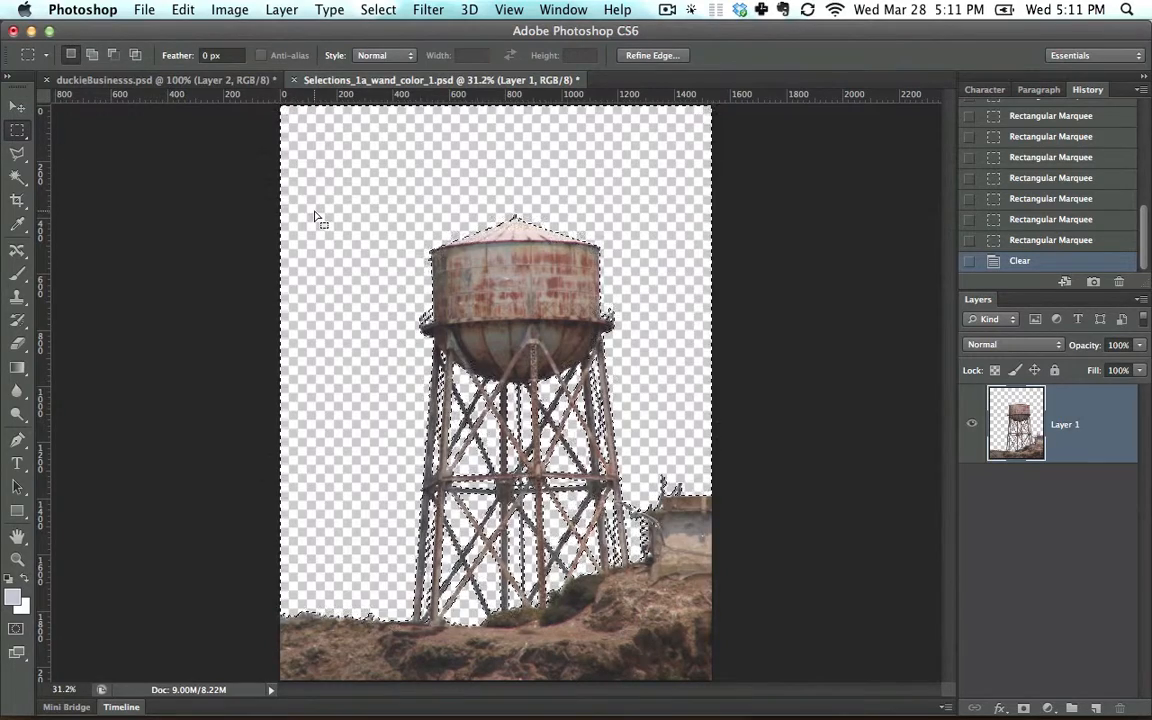
click(378, 10)
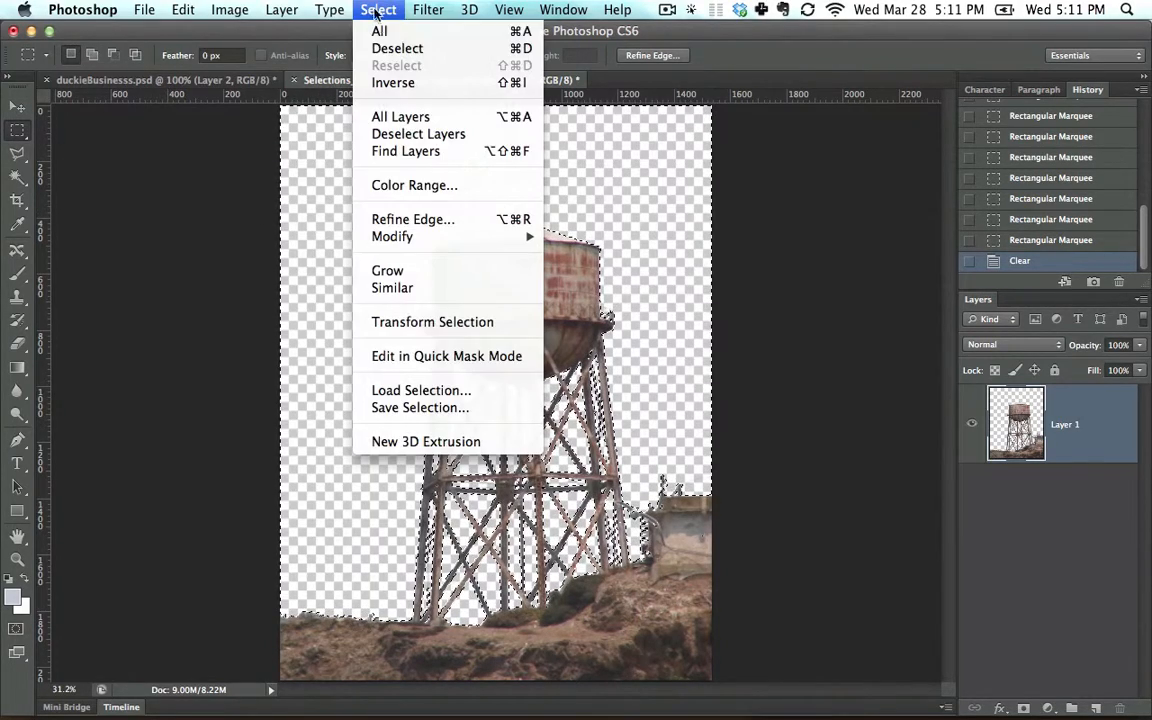
click(397, 48)
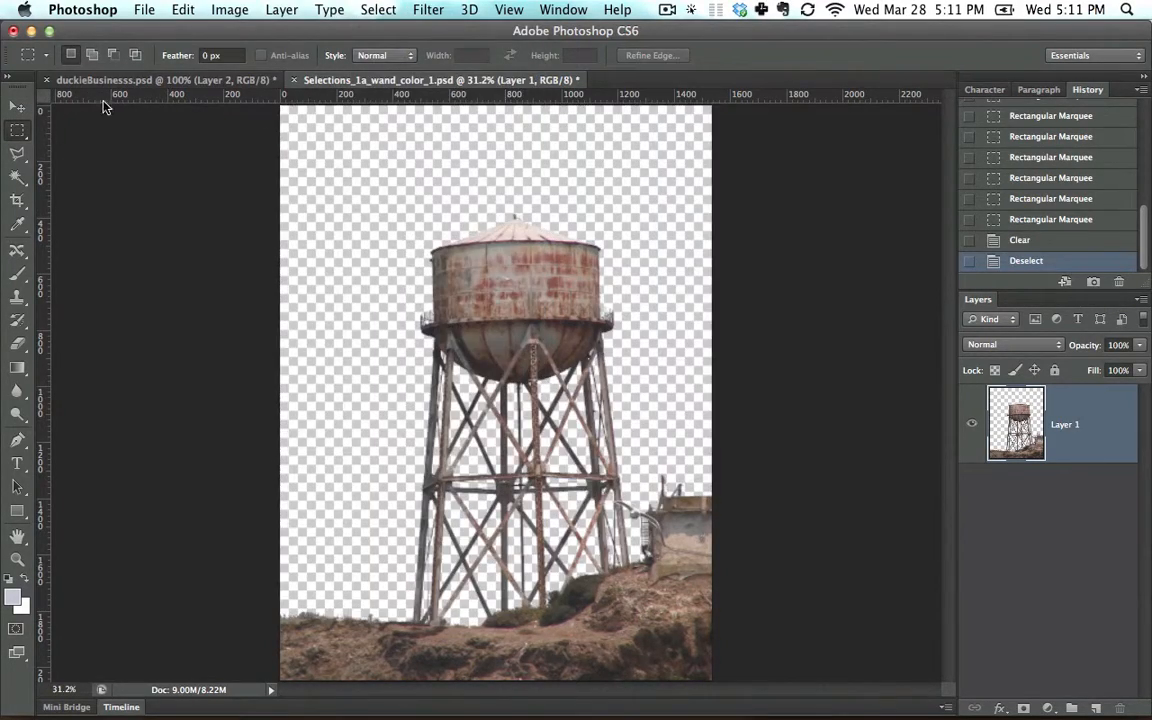
Step: Copy the cut-out water tower layer into the duckieBusinesss.psd document with the Move tool, placing it over the card's picture area
click(17, 106)
drag(520, 265, 853, 230)
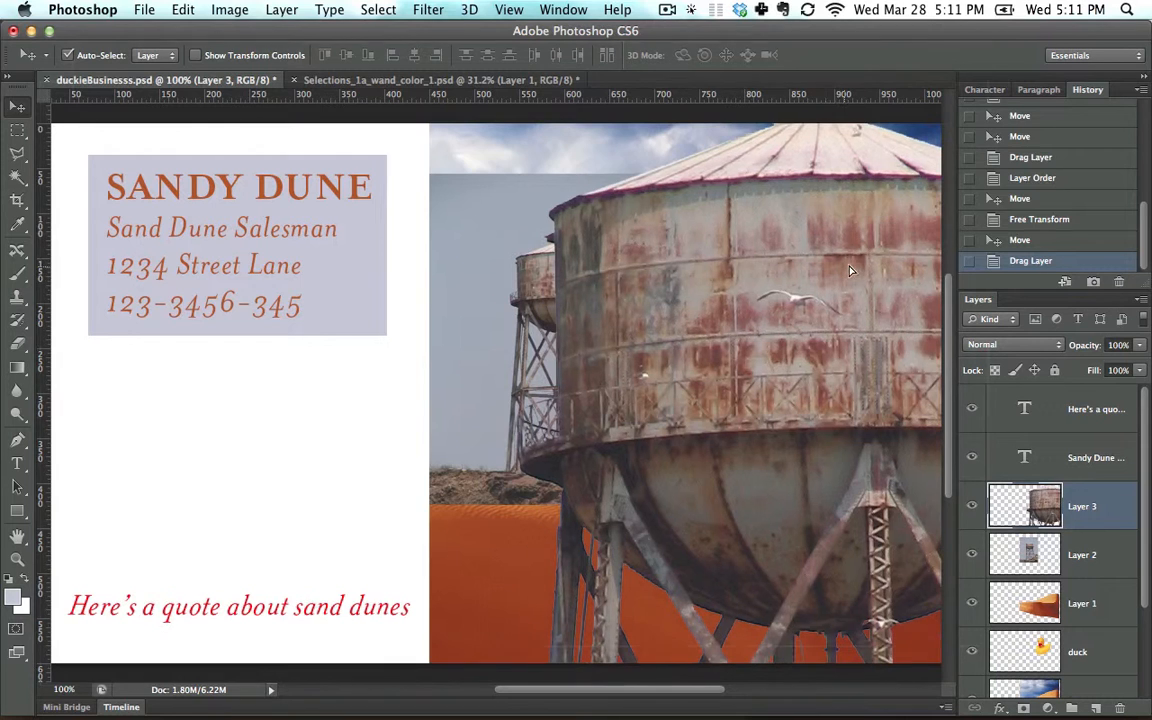
Step: Delete the old water tower layer, Layer 2, and move the new cut-out tower so the whole tank is in view
click(481, 313)
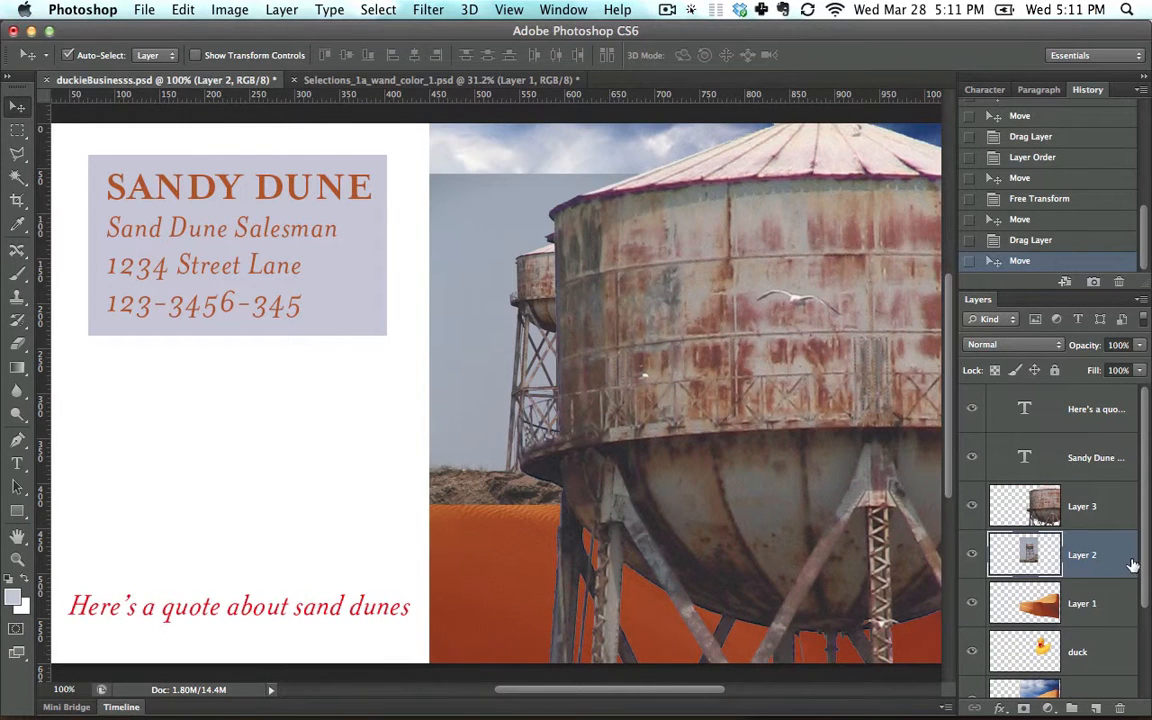
key(Delete)
drag(790, 400, 677, 388)
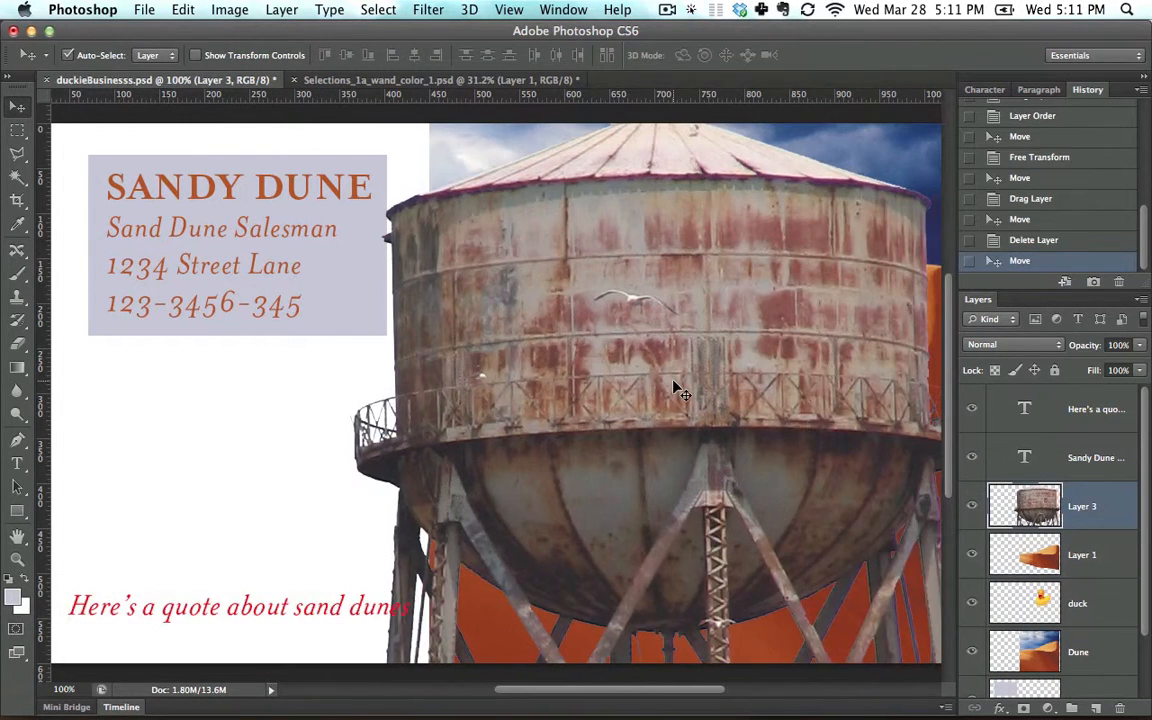
Step: Scale the Layer 3 water tower down with Free Transform until it fits the picture area, placing it at the picture's left edge
key(super+t)
key(super+0)
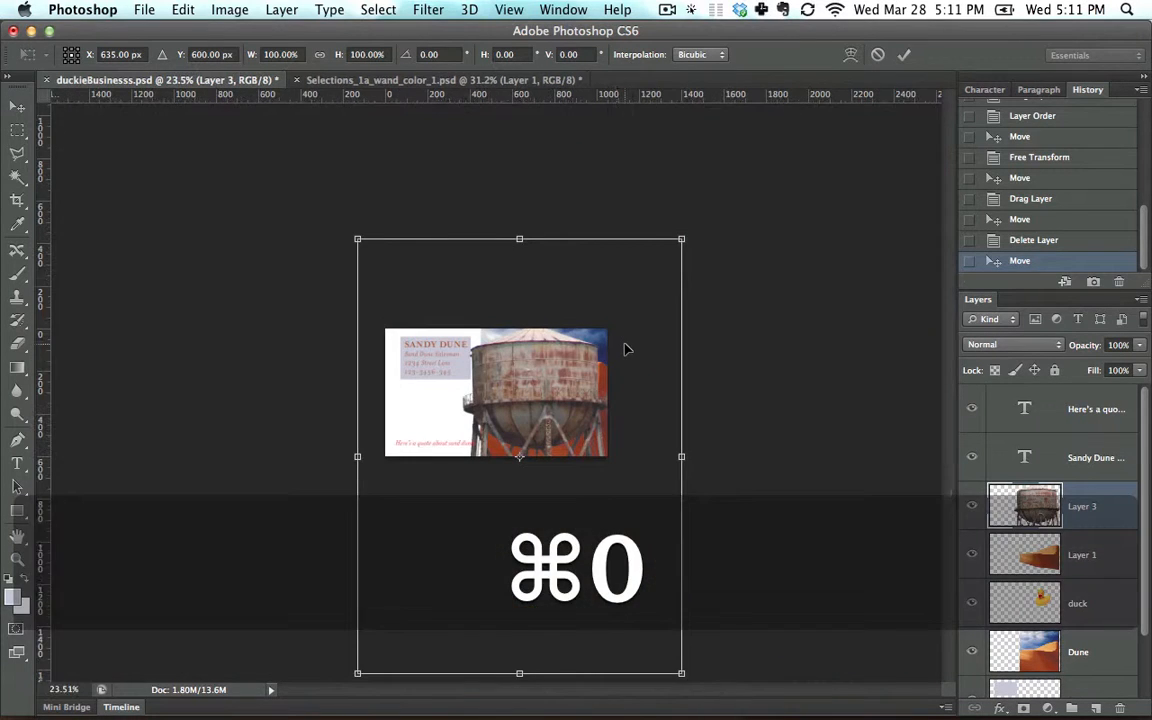
drag(357, 237, 518, 355)
key(super+0)
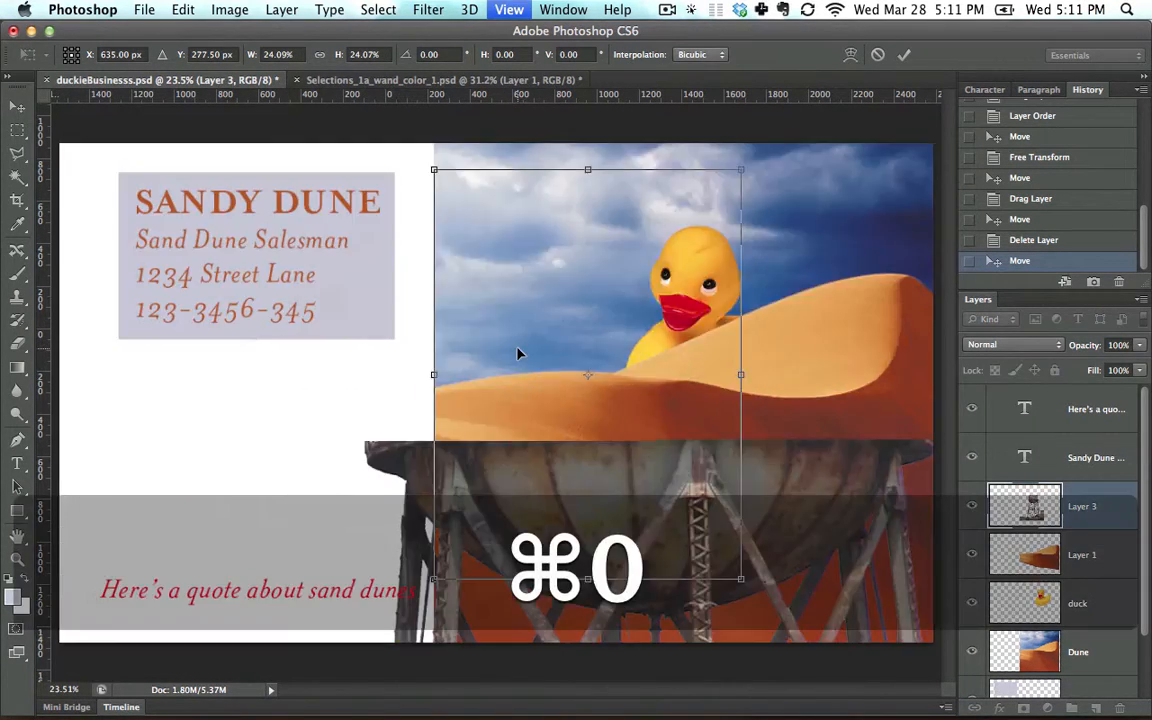
drag(435, 174, 574, 356)
drag(669, 434, 531, 294)
mouse_move(606, 213)
mouse_down()
mouse_move(630, 167)
mouse_move(609, 200)
mouse_up()
key(Return)
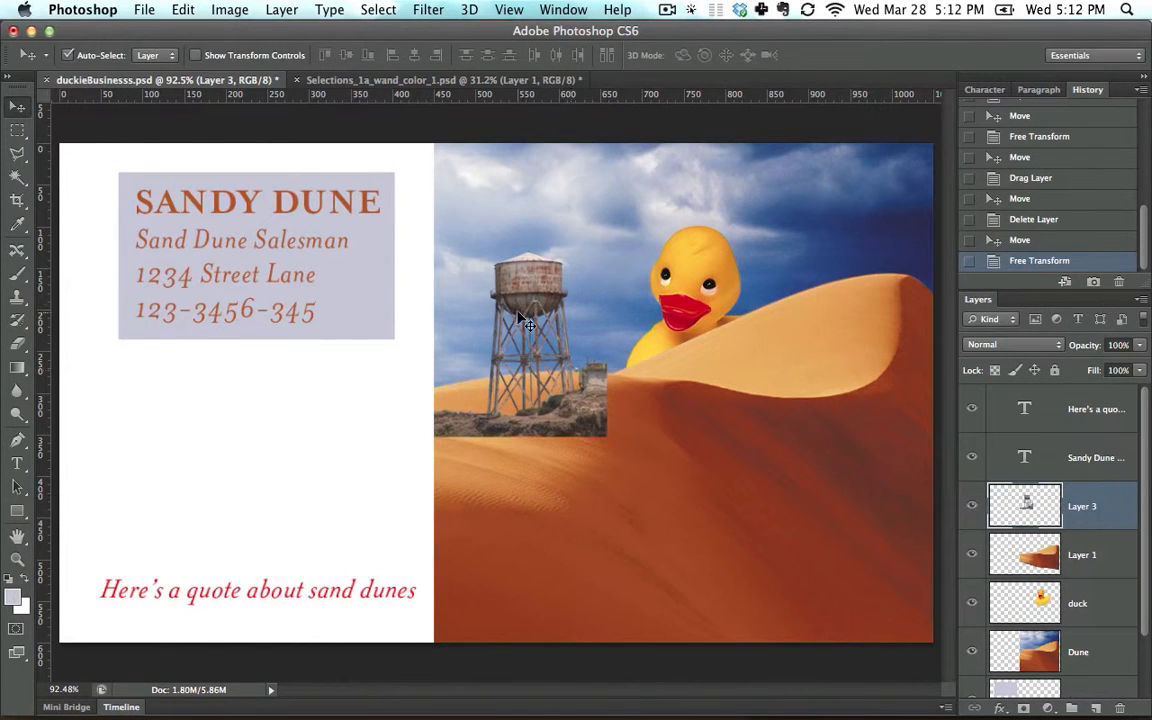
Step: Hide the duck layer and set the water tower behind the bright dune by moving Layer 3 below Layer 1
drag(527, 308, 696, 268)
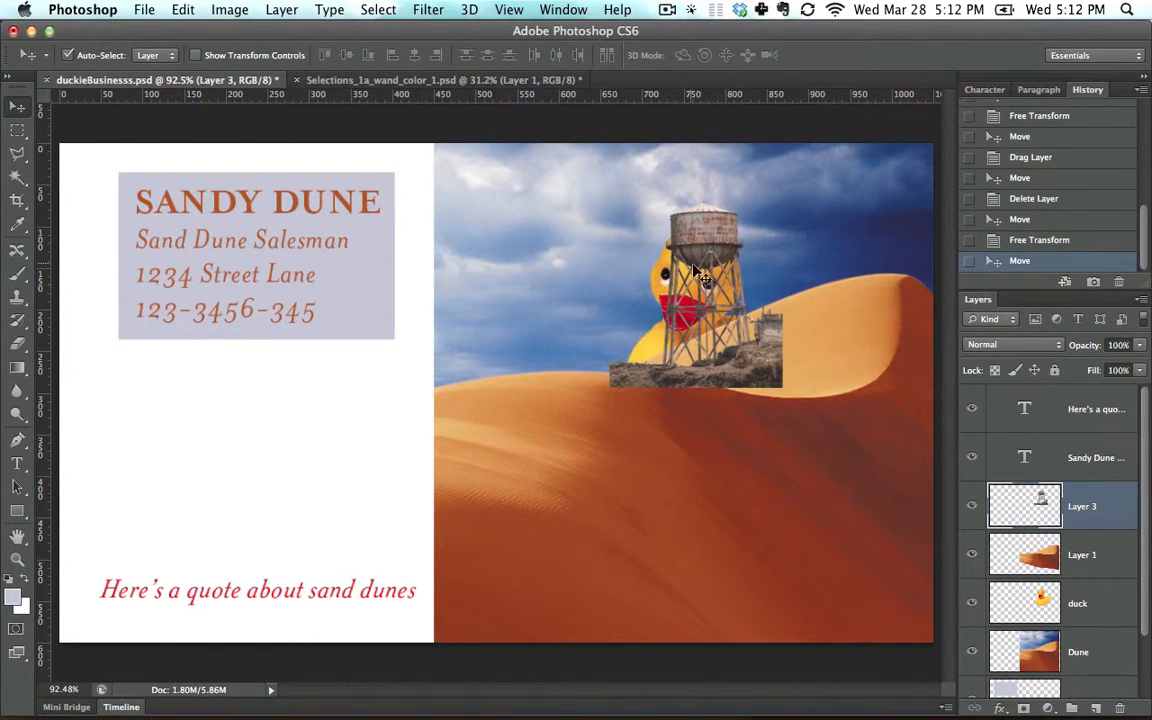
drag(1101, 516, 985, 532)
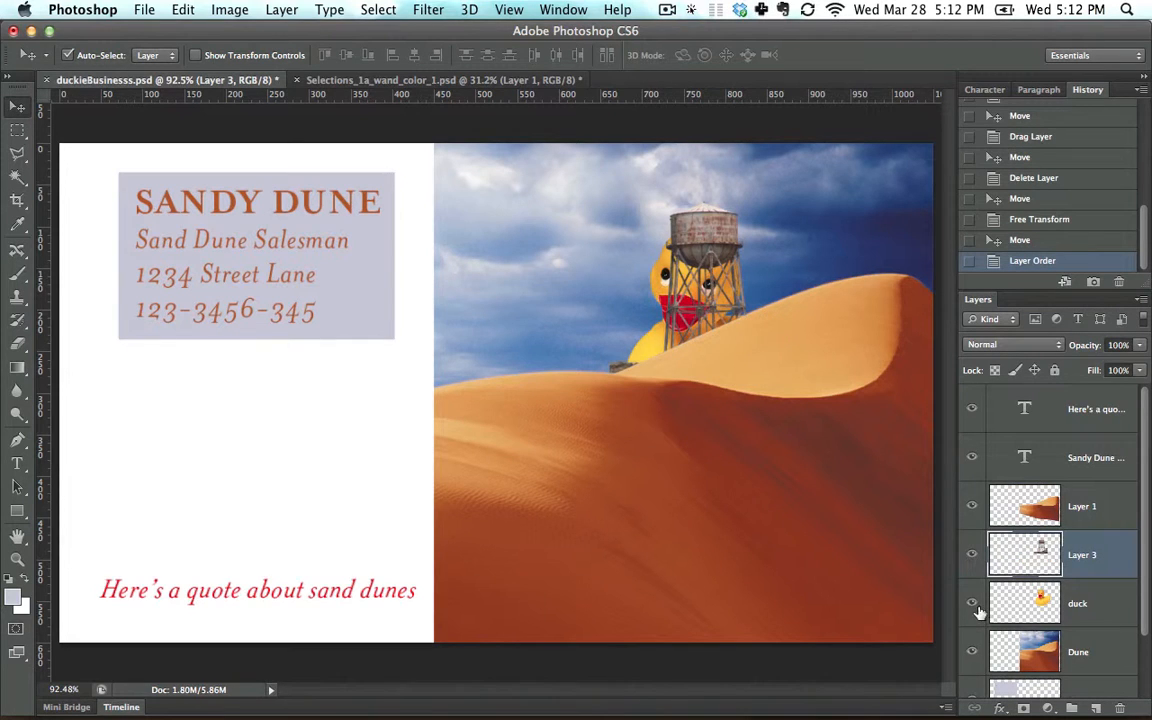
click(972, 603)
drag(698, 252, 713, 263)
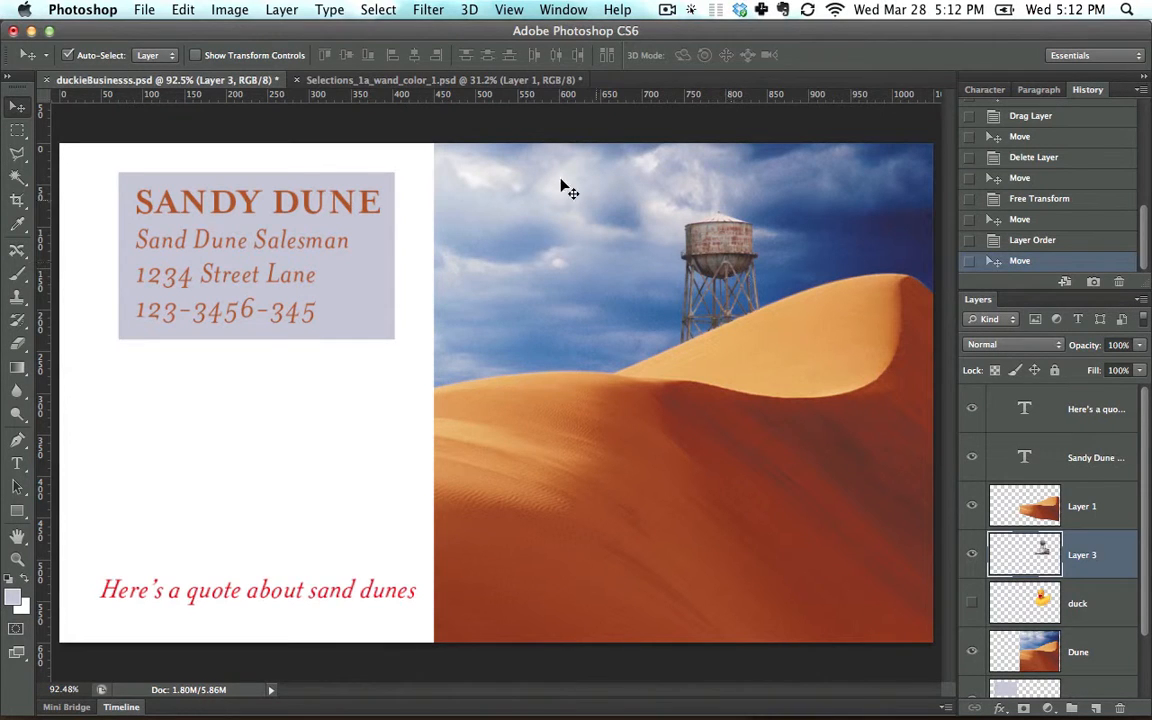
Step: Compare the business card composite with the cut-out tower in Selections_1a_wand_color_1.psd, ending on the tower document
click(411, 80)
click(214, 80)
click(430, 80)
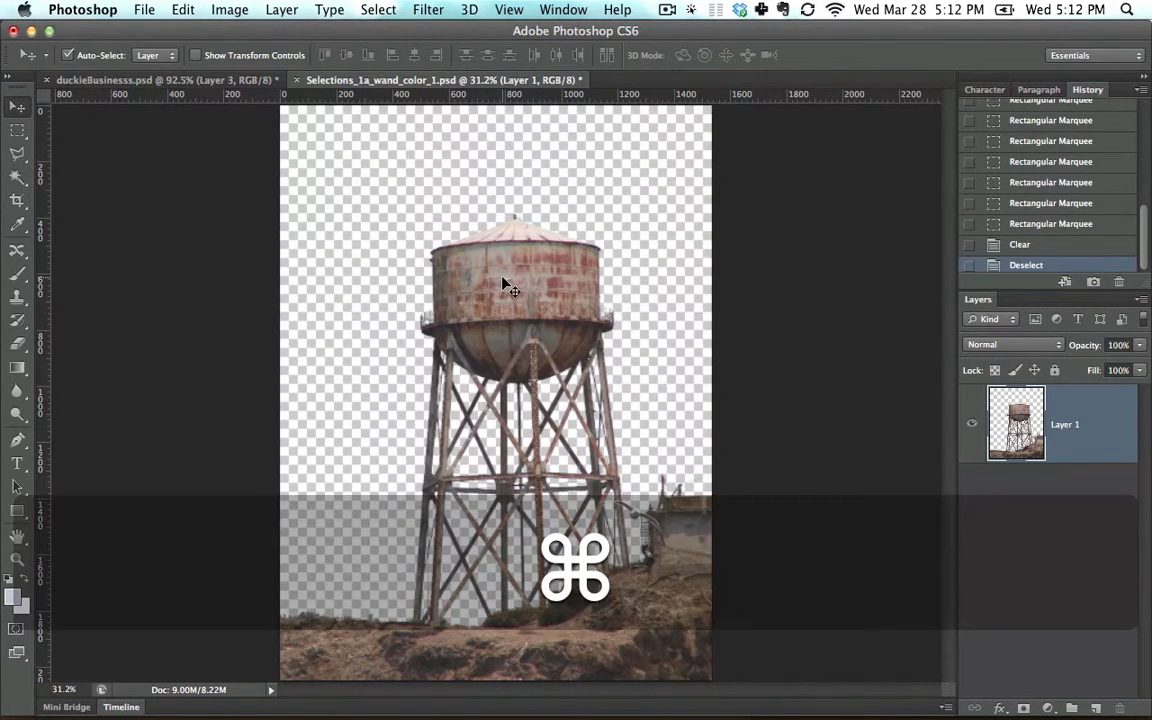
click(257, 80)
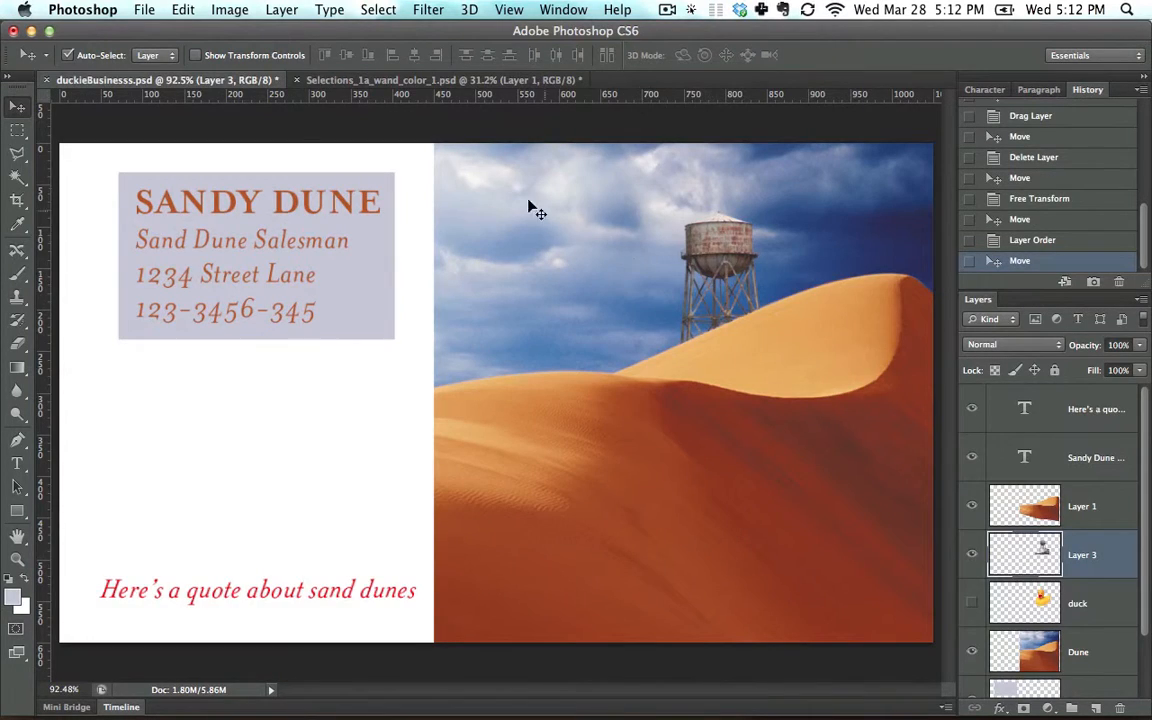
click(430, 80)
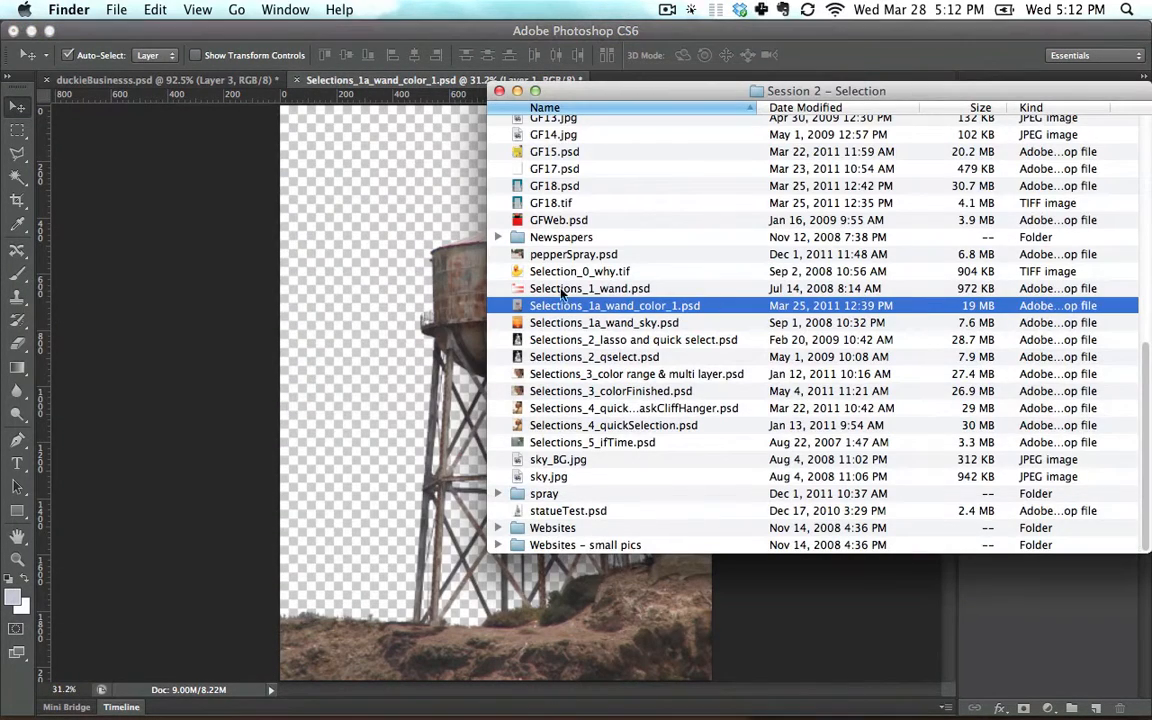
Step: Place Selections_1a_wand_sky.psd from the Finder beneath Layer 1 and shift the sunset up to fill the gap above it
click(572, 323)
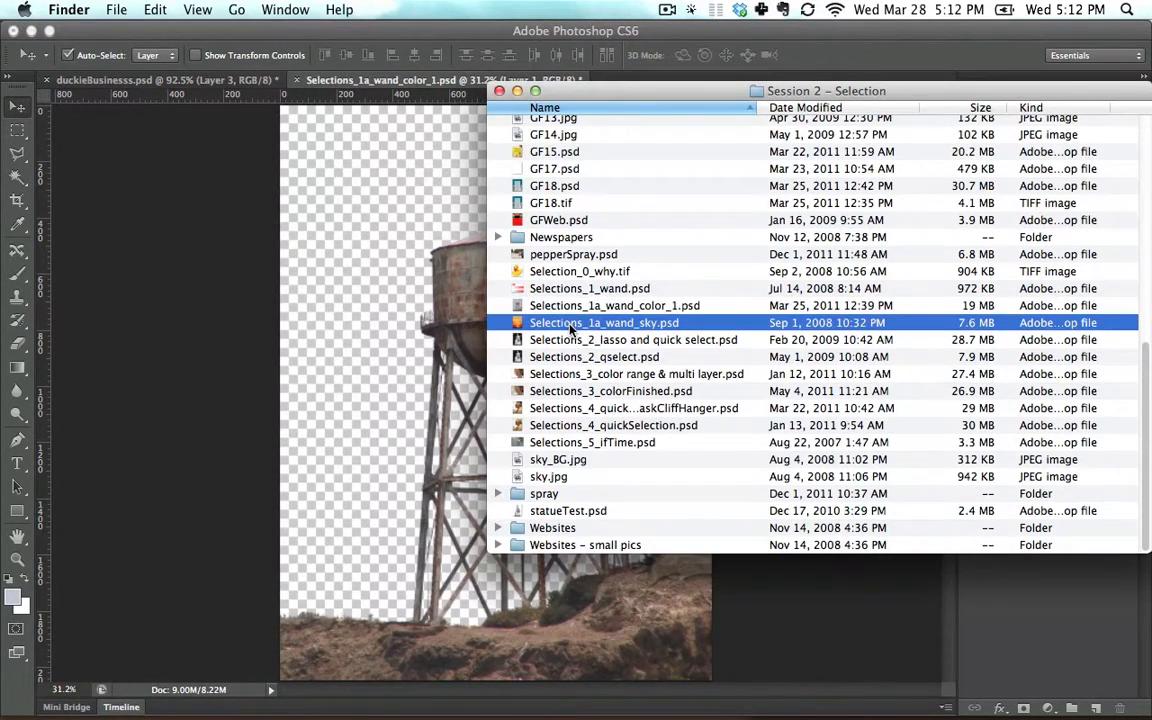
drag(572, 323, 324, 211)
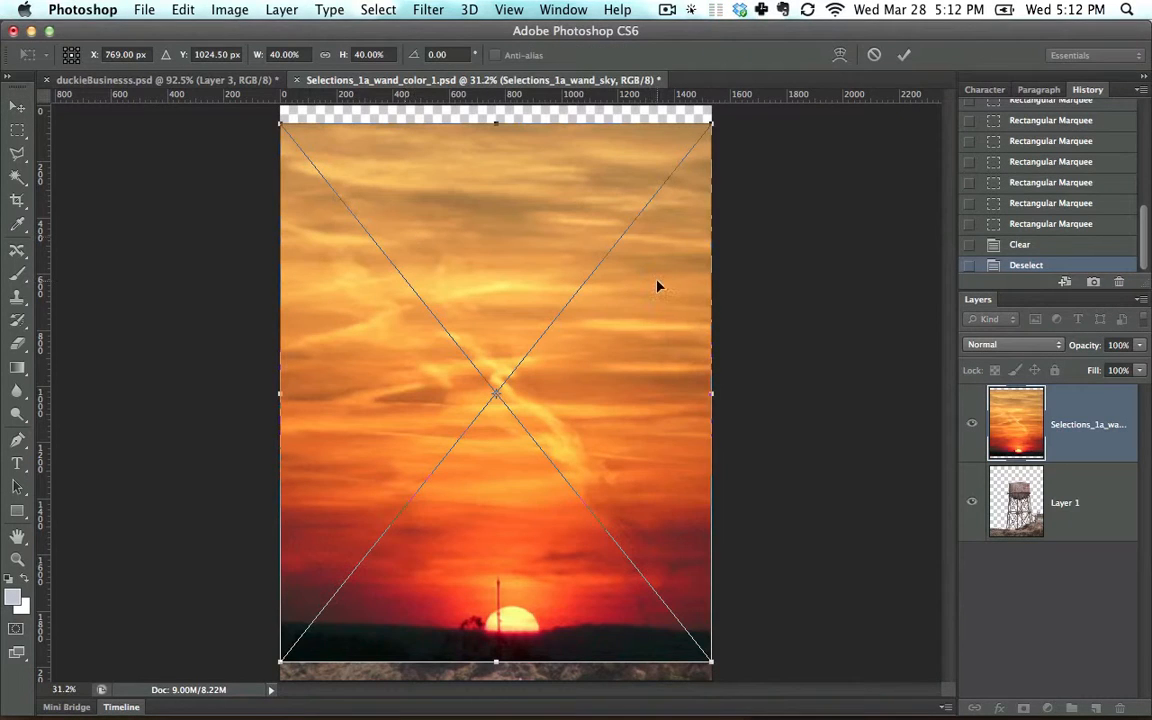
key(Return)
drag(1124, 424, 1104, 540)
drag(591, 207, 978, 182)
Step: Darken the tower layer into a silhouette with Hue/Saturation at Lightness -84
click(528, 313)
key(super+u)
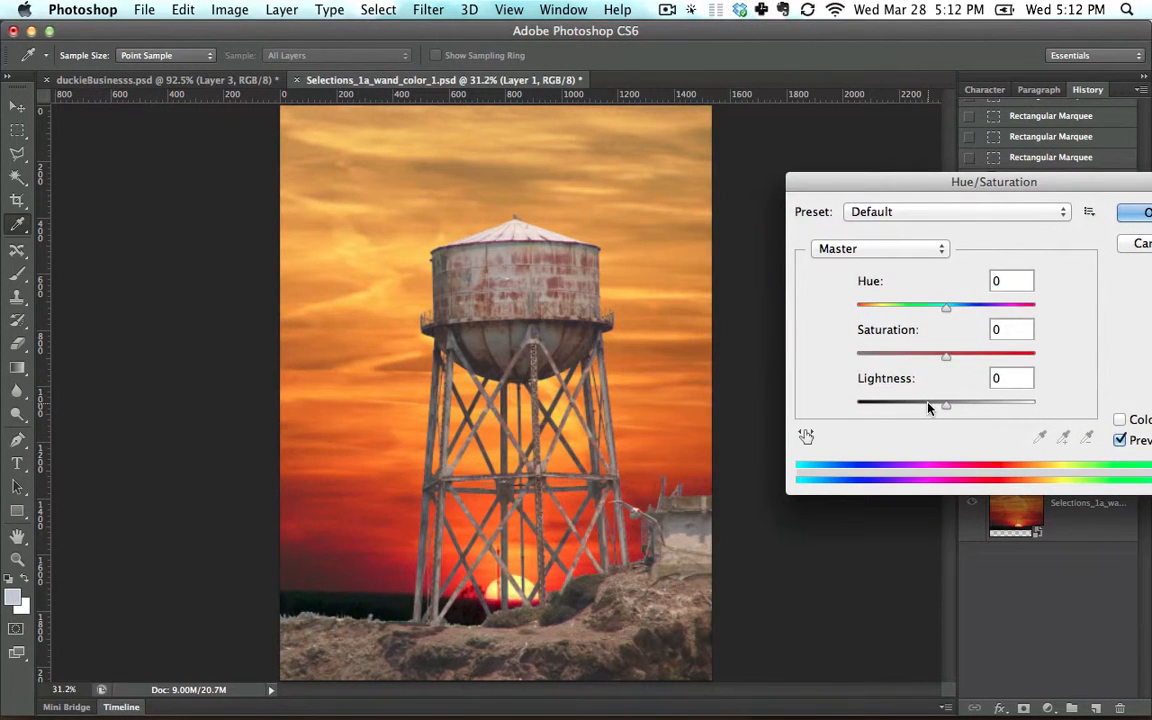
drag(943, 405, 870, 410)
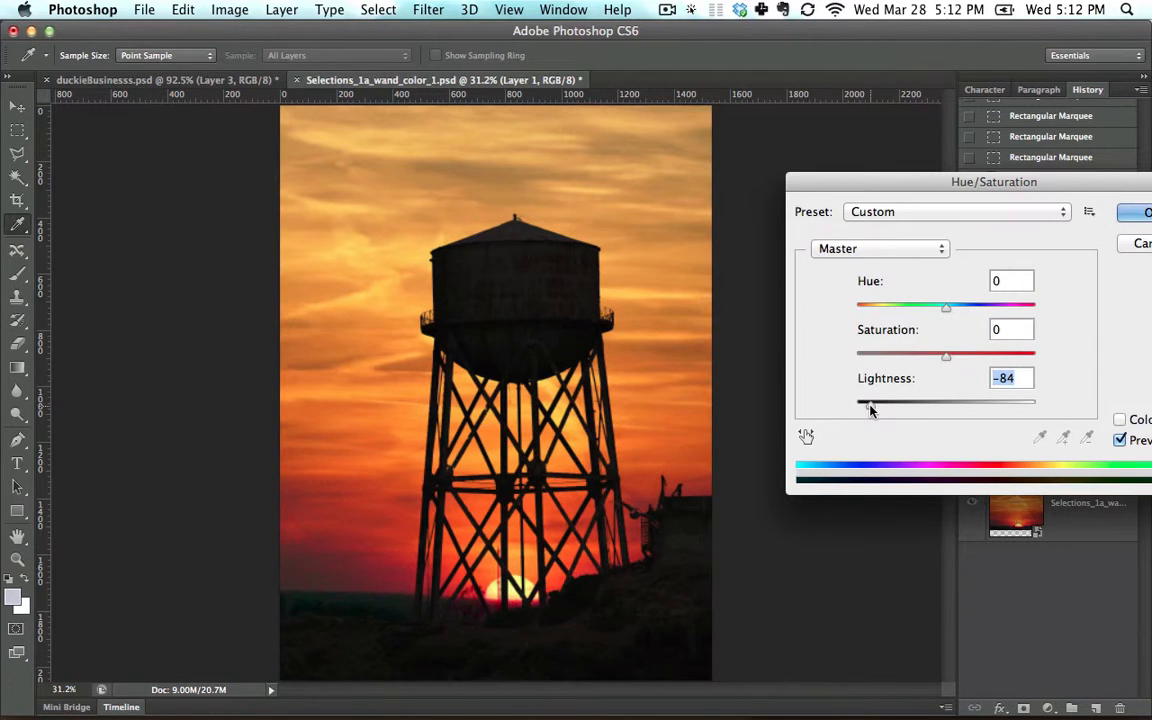
key(Return)
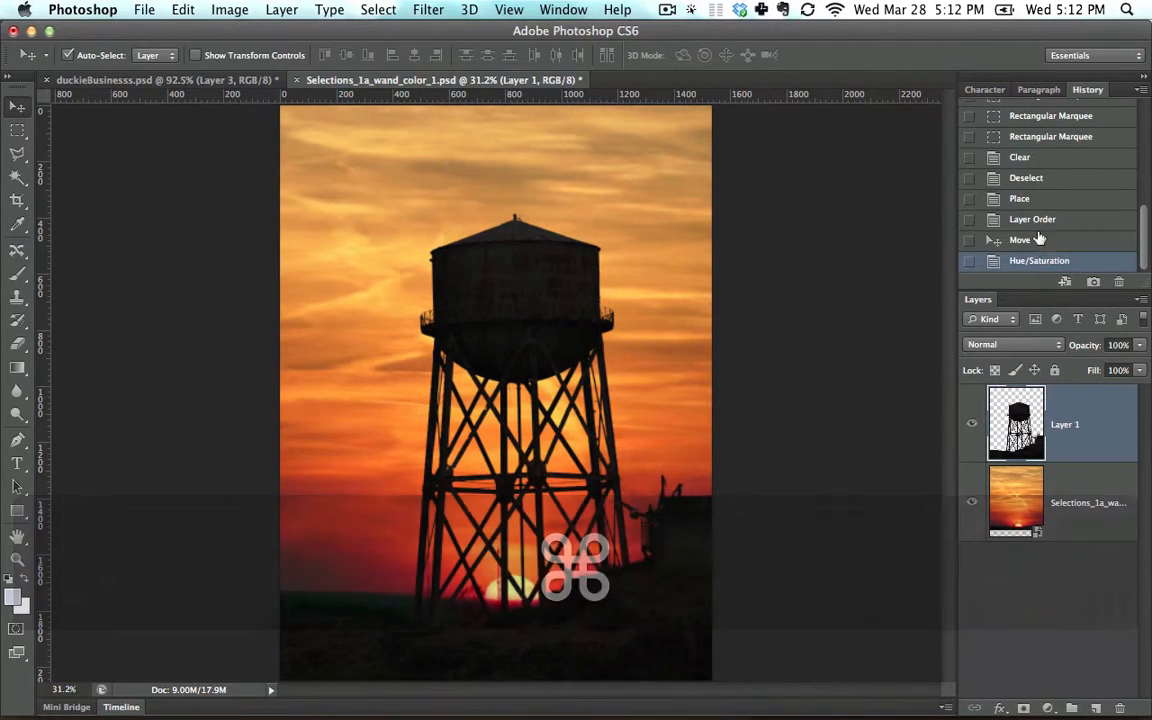
Step: Compare the opening history snapshot with the sunset composite, and leave the document reverted to the opening snapshot
drag(1147, 214, 1144, 47)
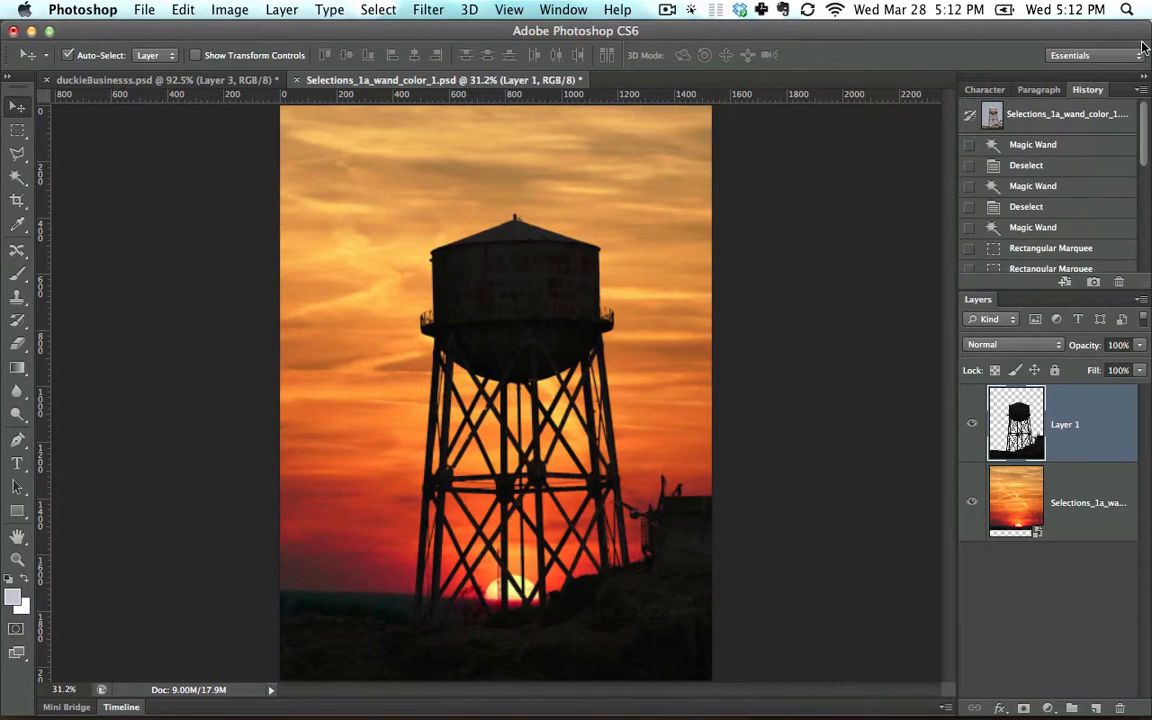
click(1092, 119)
key(super+z)
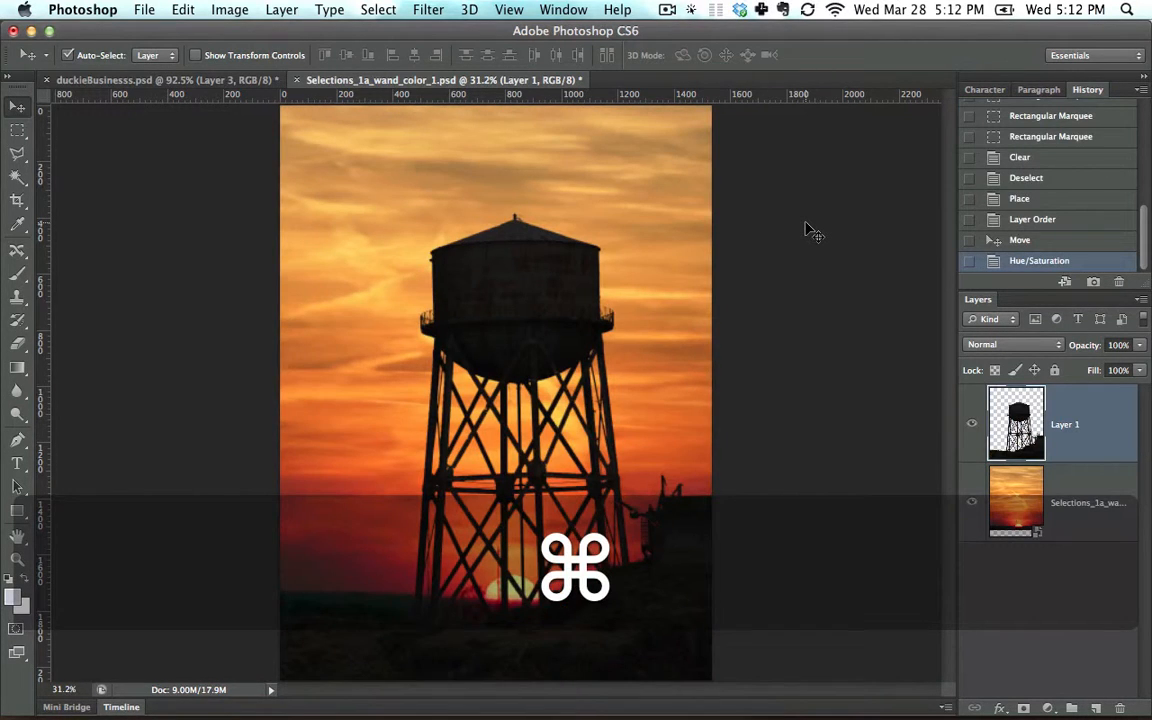
key(super+z)
key(super+z)
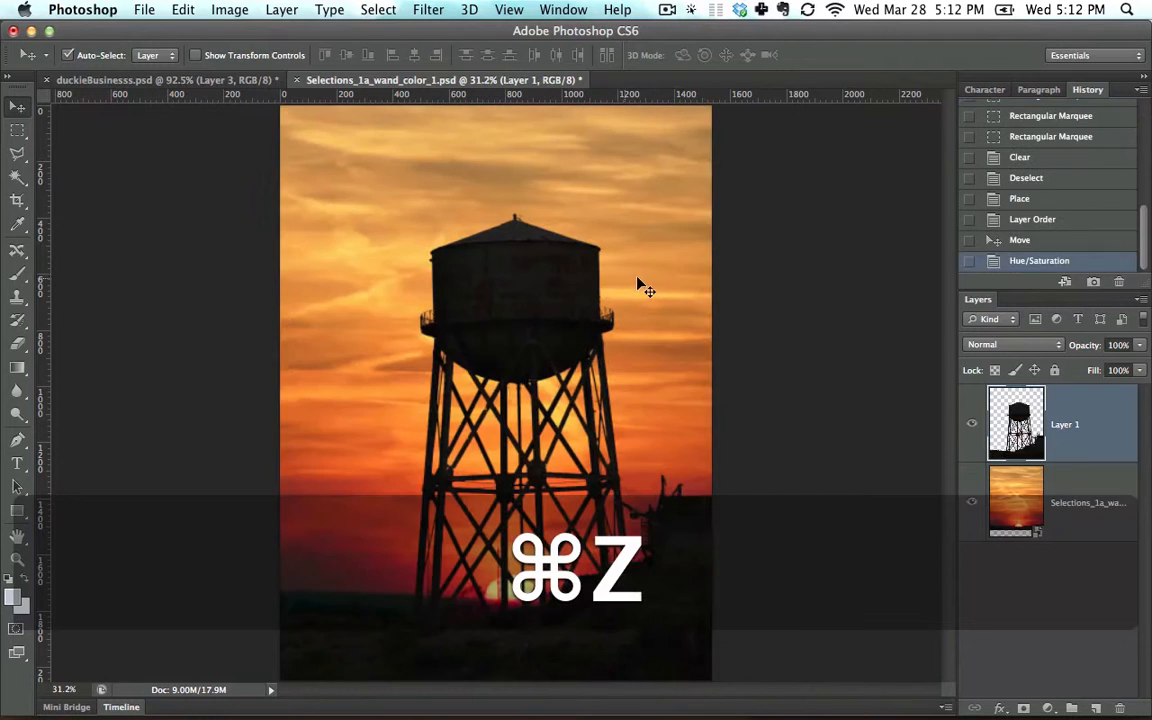
key(super+z)
key(super+z)
key(super+z)
key(super+z)
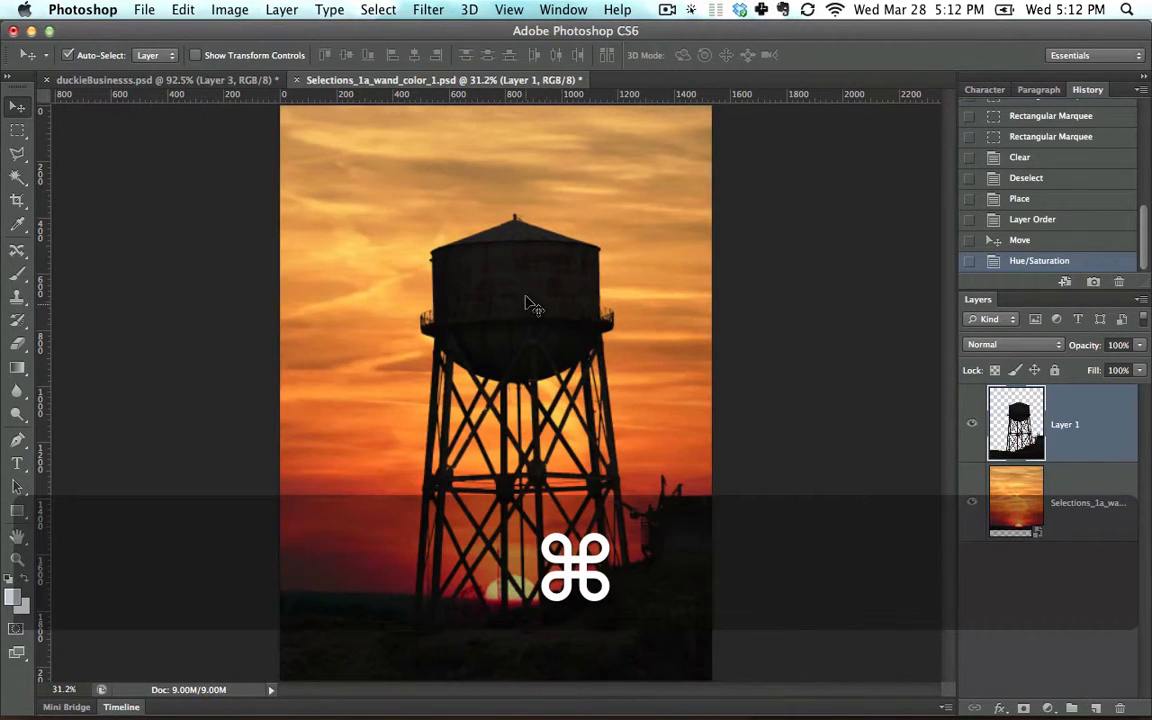
key(super+z)
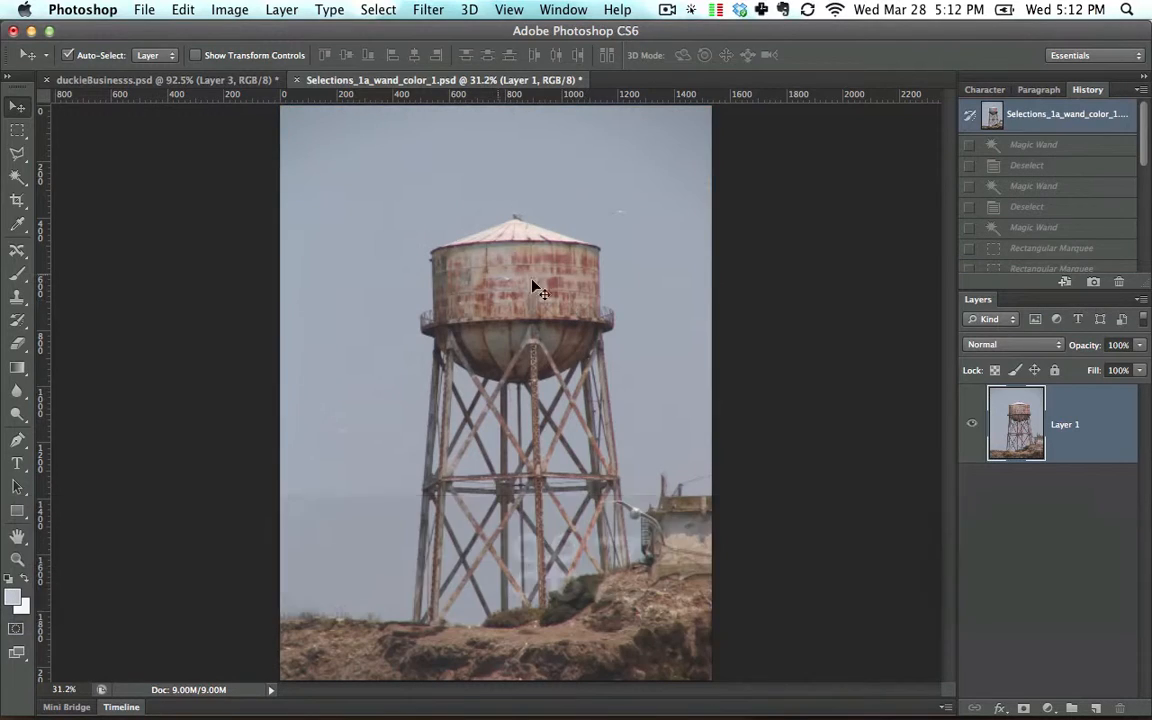
Step: Select the sky with the Magic Wand, subtract the stray spots on the tank and add both birds with rectangular marquees
key(w)
click(389, 289)
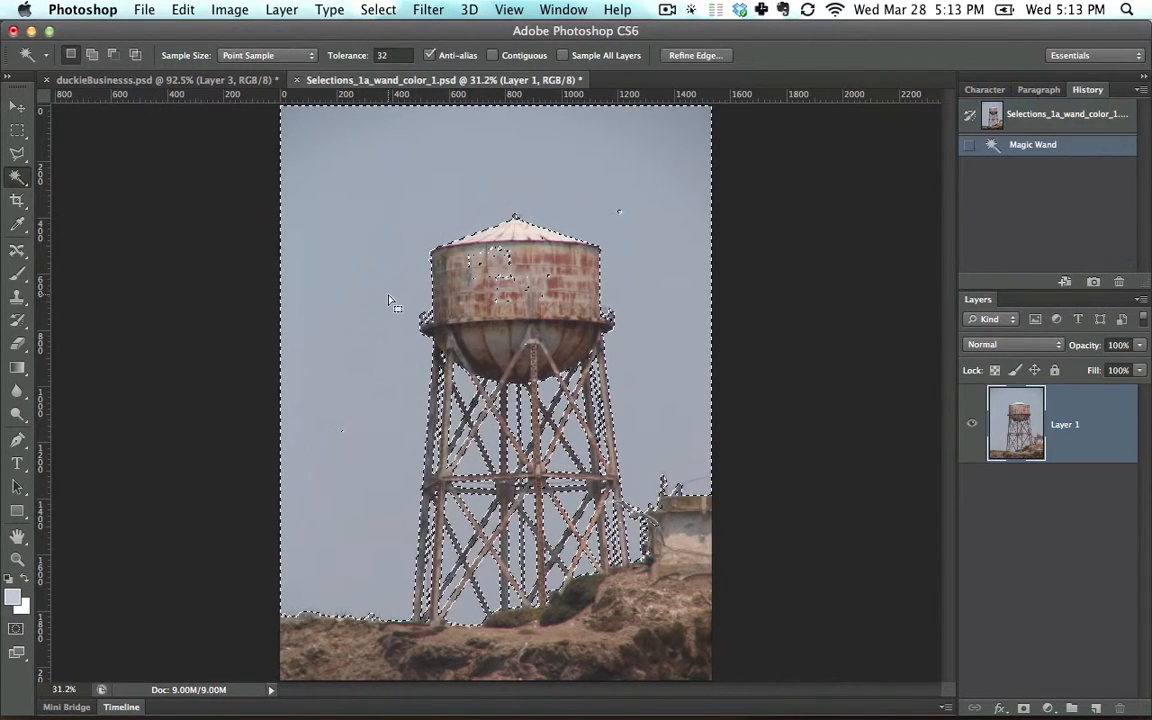
click(17, 132)
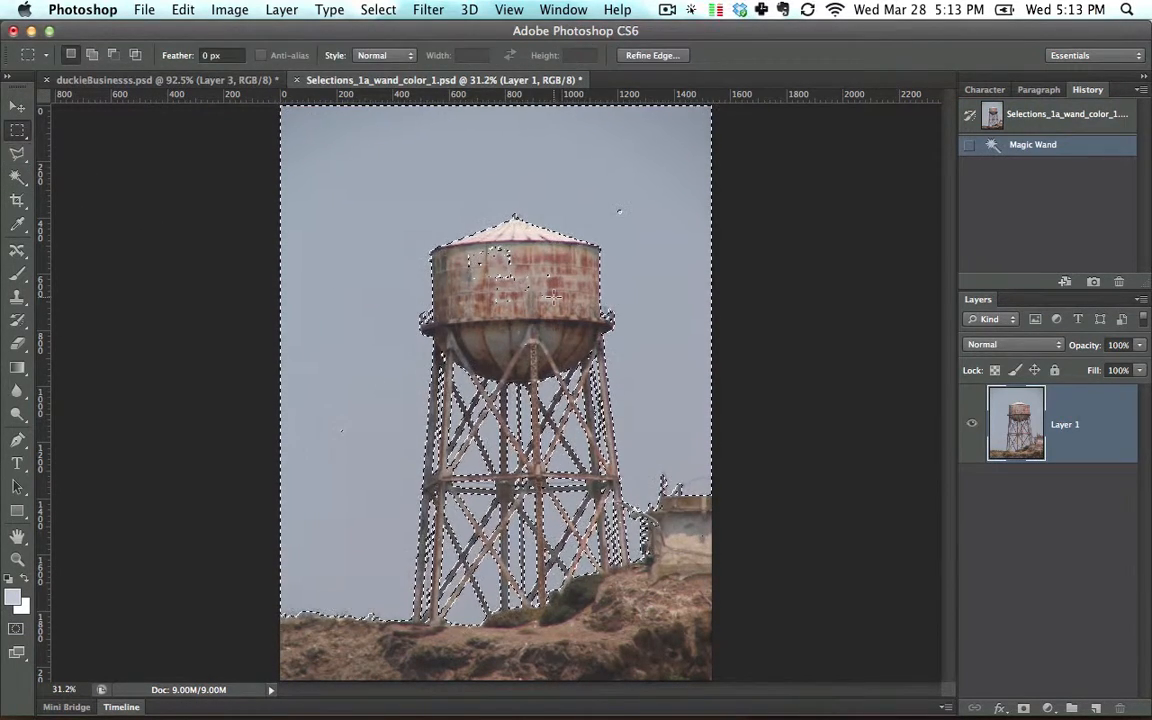
alt+drag(581, 337, 477, 251)
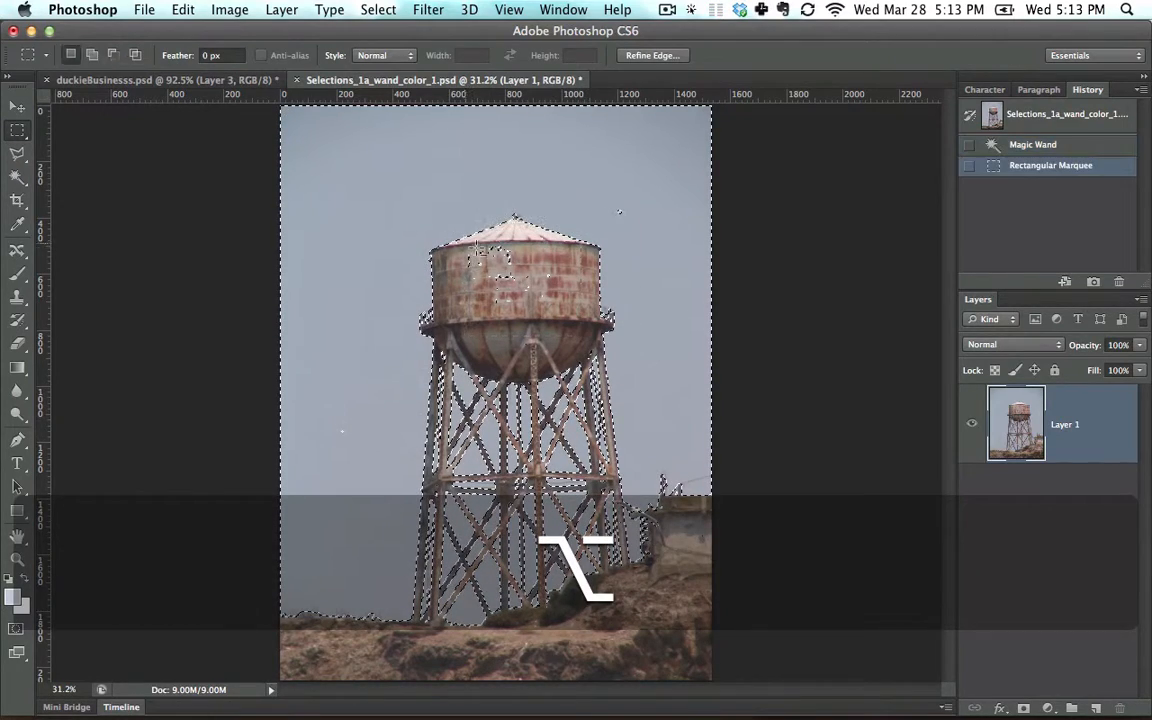
shift+drag(593, 187, 653, 225)
shift+drag(301, 402, 324, 417)
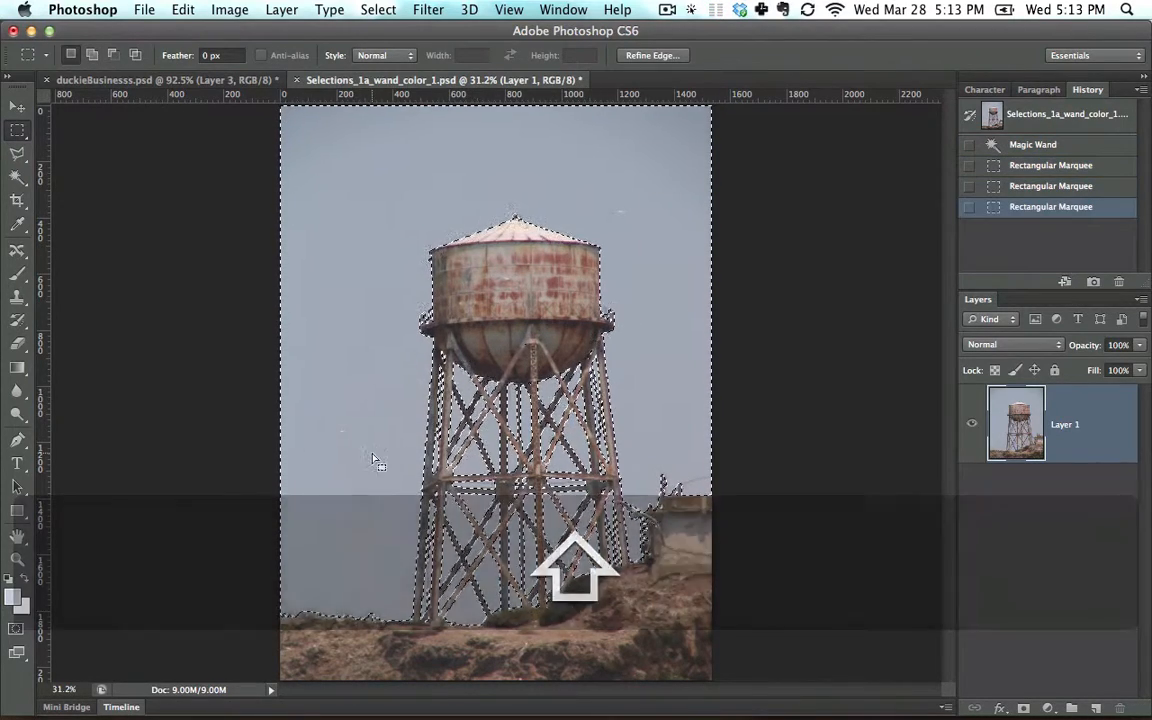
Step: Delete the selected sky from Layer 1 and deselect
key(BackSpace)
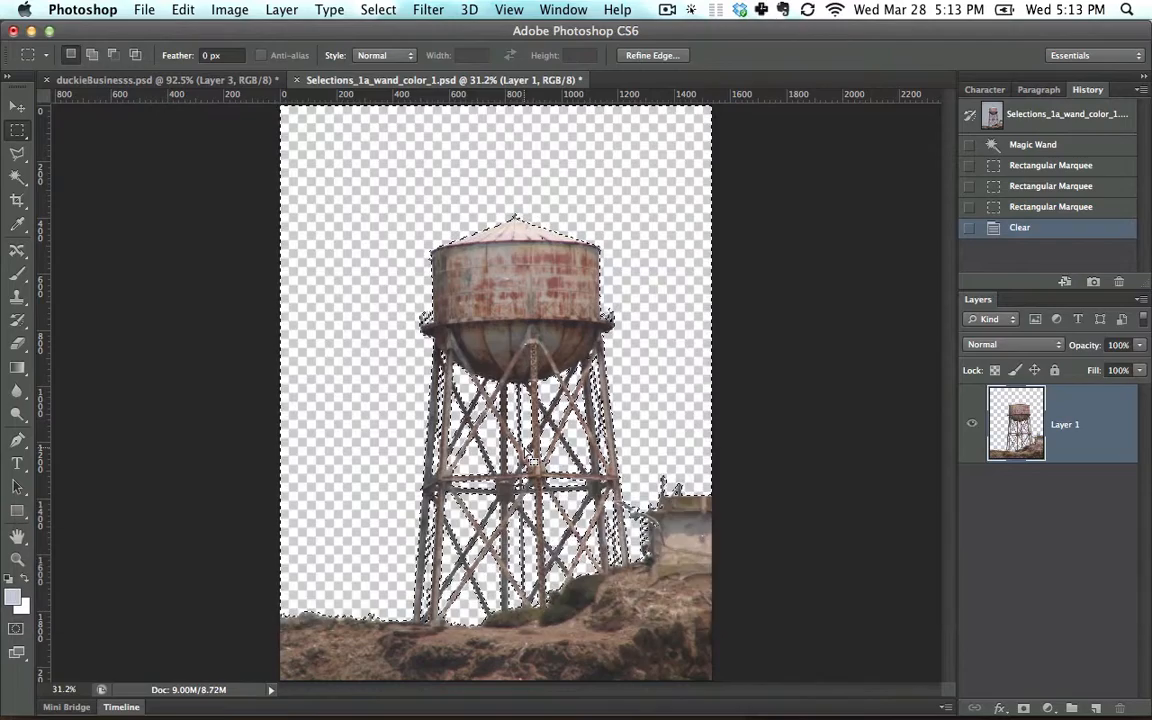
click(378, 9)
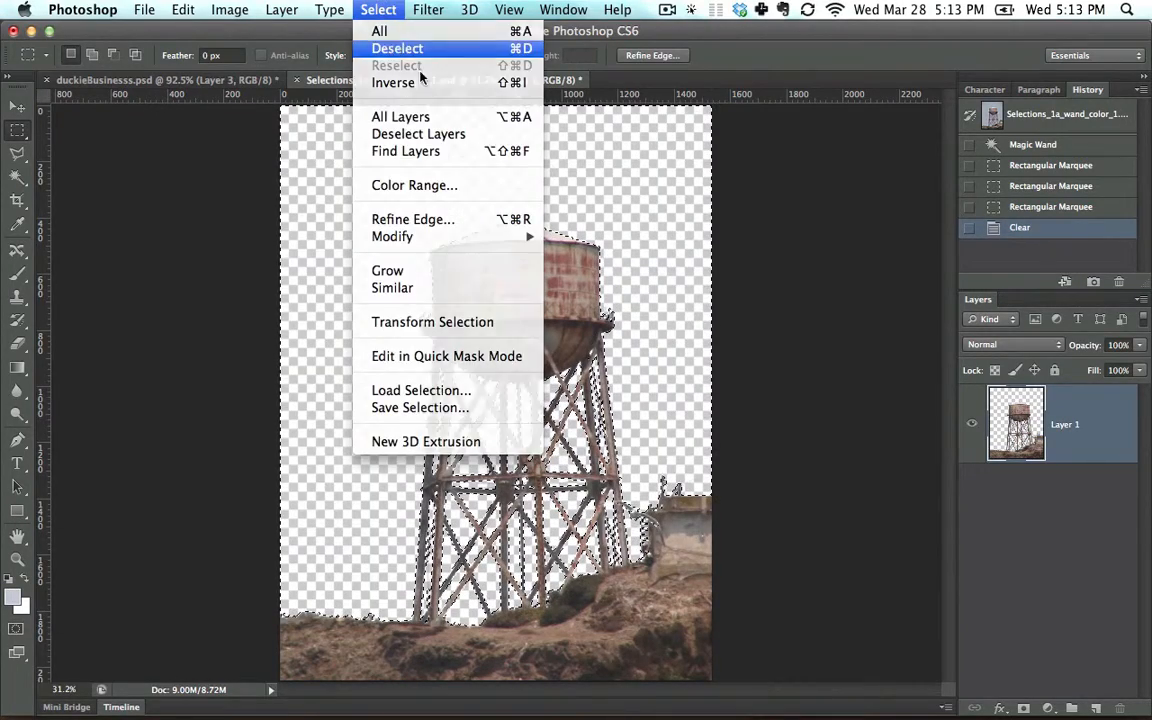
click(397, 48)
Step: Place Selections_1a_wand_sky.psd from the Finder below the tower layer and move the sunset up to cover the transparent strip
key(super+Tab)
drag(540, 318, 385, 222)
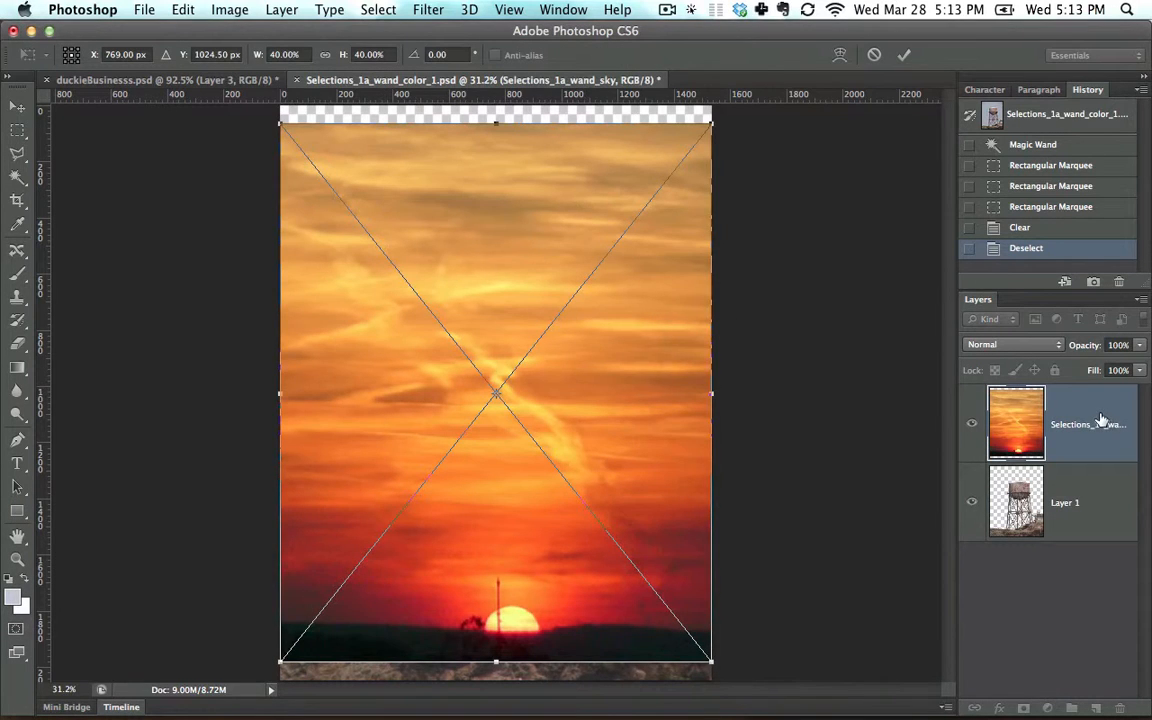
key(Return)
drag(1090, 424, 1100, 540)
key(v)
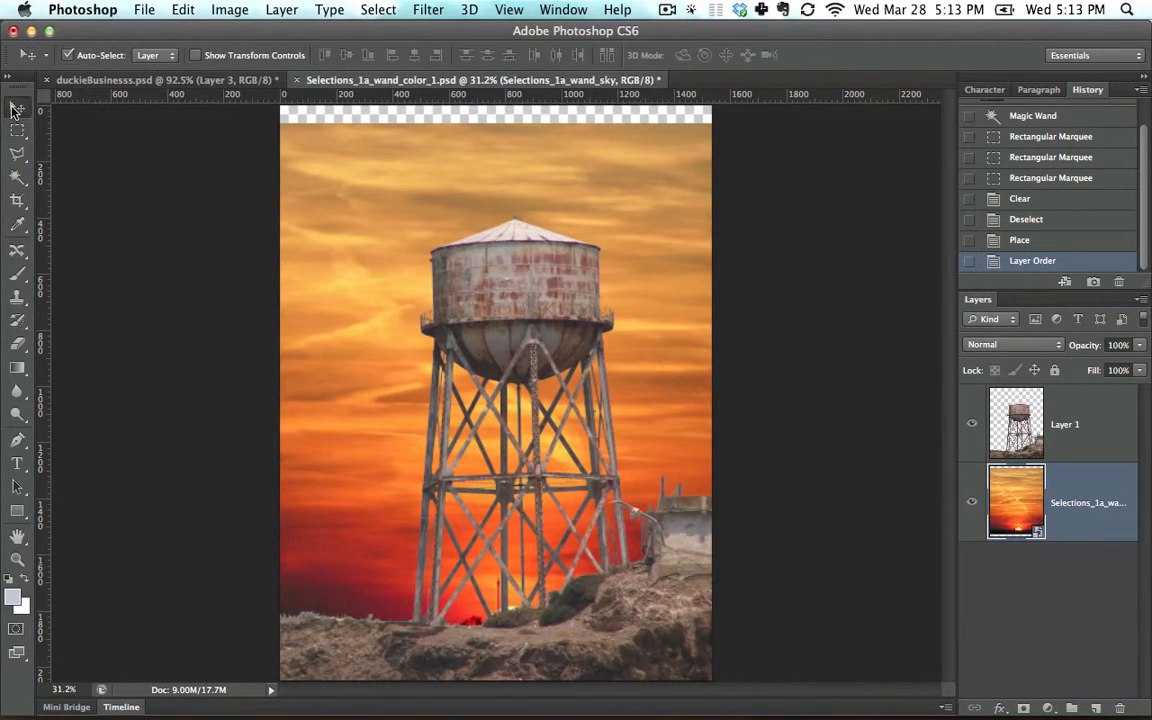
drag(373, 193, 373, 175)
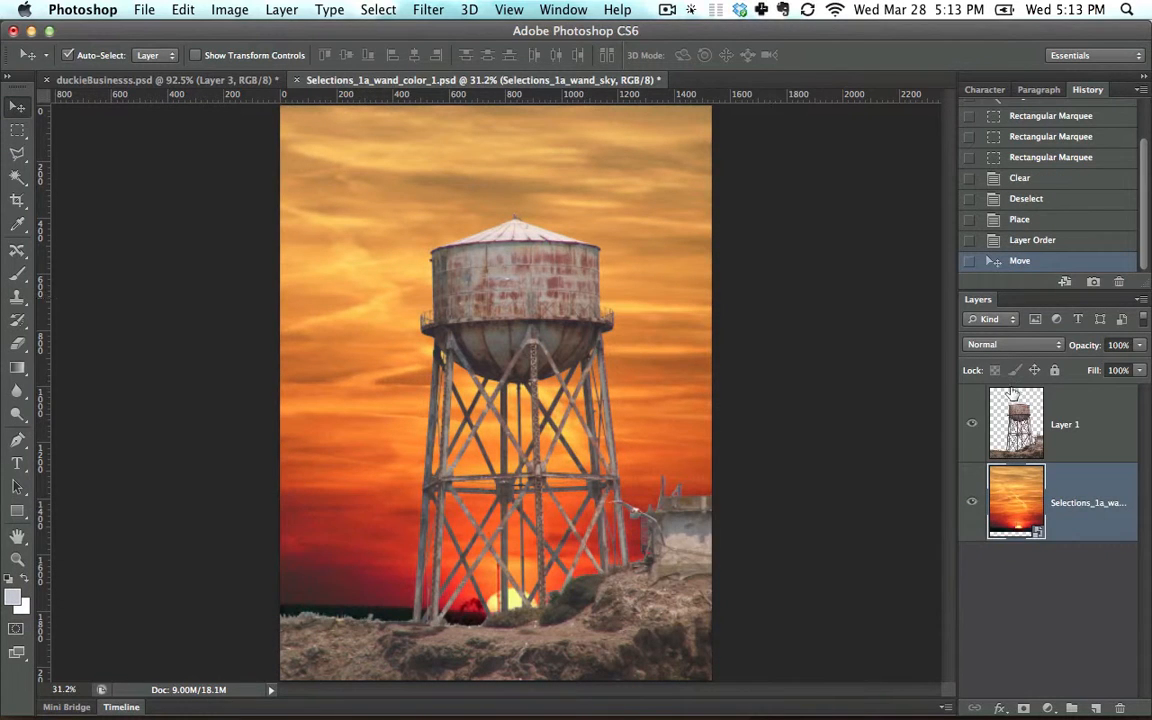
Step: Darken Layer 1 to a near-black silhouette by lowering its Lightness with Hue/Saturation
click(1060, 405)
key(super+u)
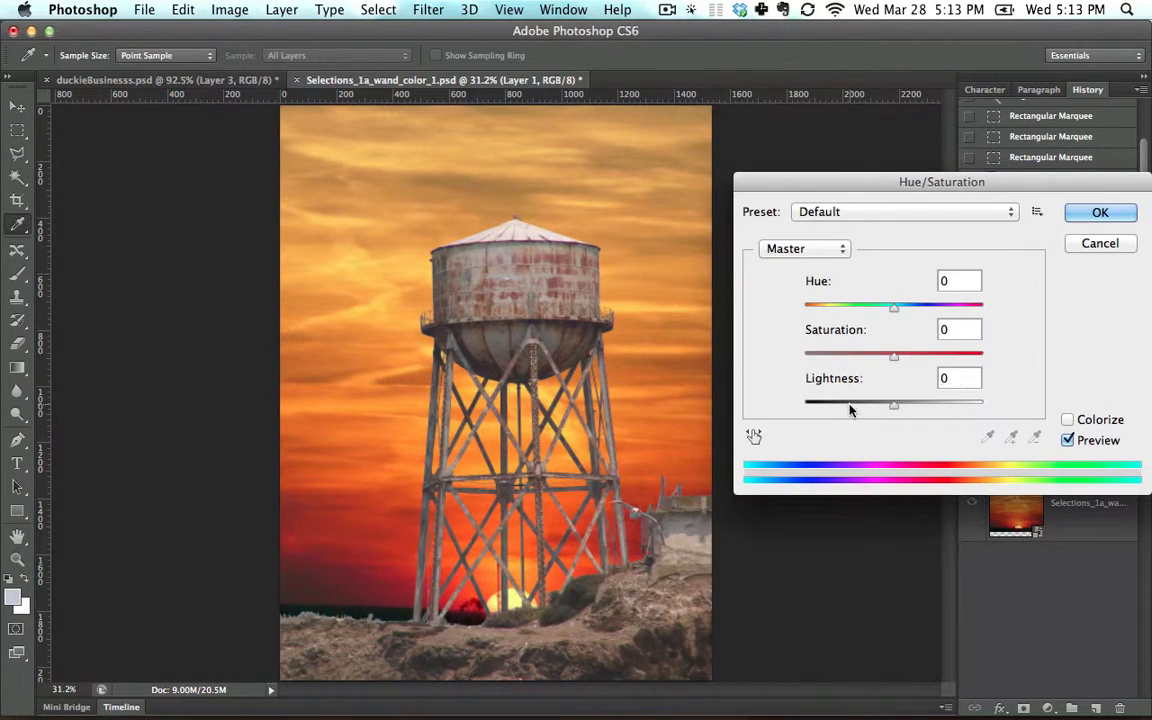
drag(851, 404, 818, 404)
key(Return)
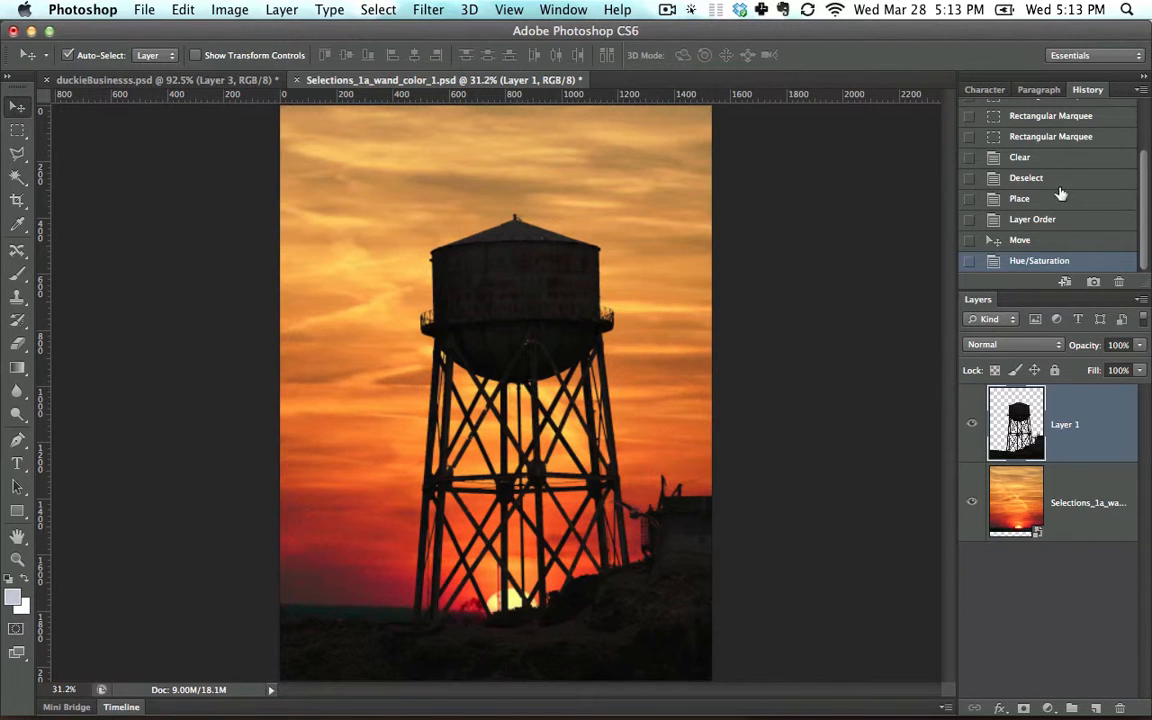
Step: Compare the opening history snapshot with the finished composite, returning to the Hue/Saturation state
drag(1145, 180, 1145, 120)
click(1065, 128)
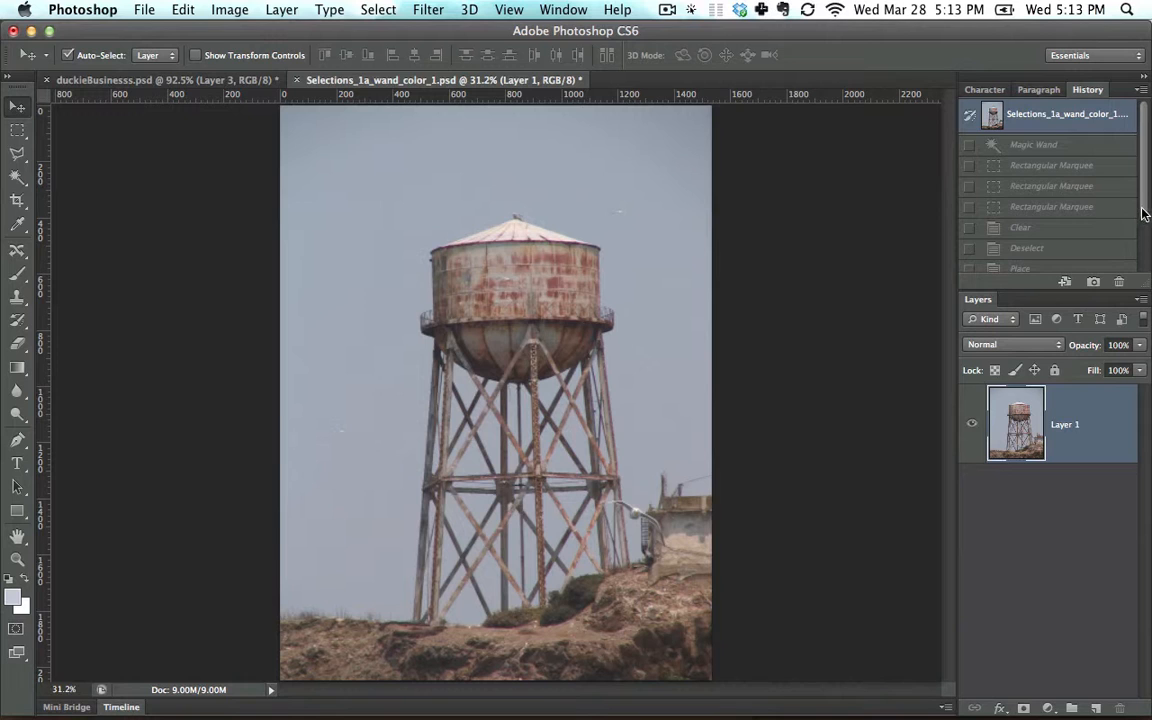
drag(1143, 213, 1137, 278)
click(1080, 265)
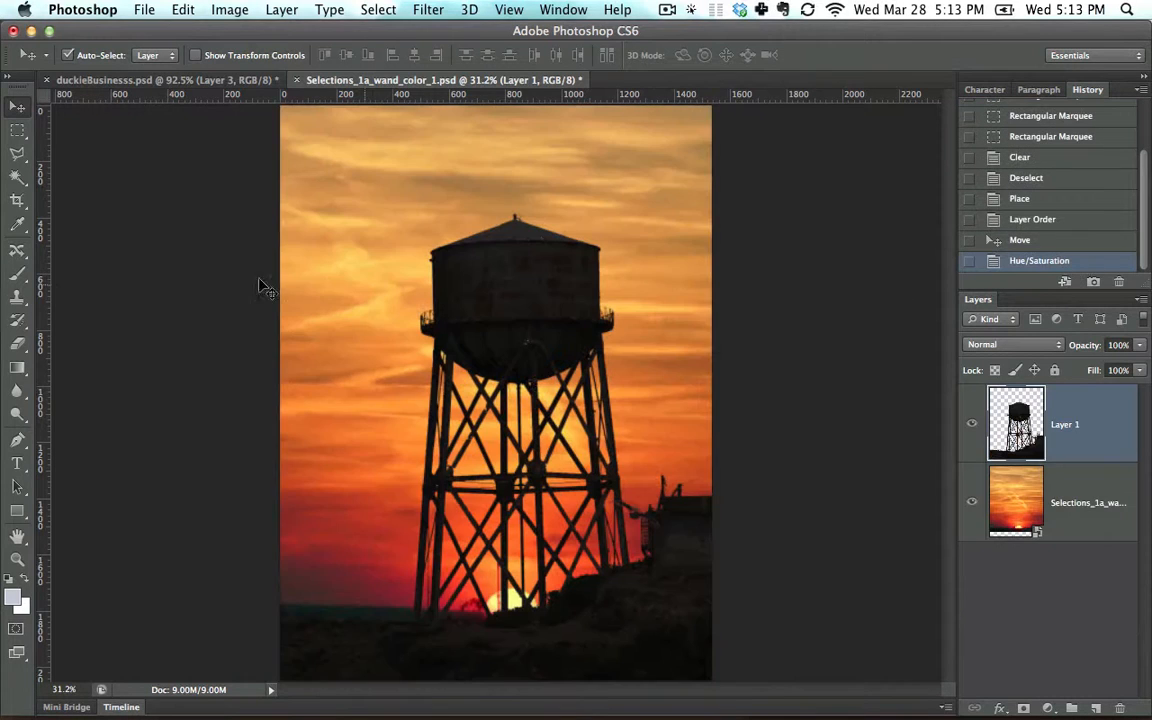
click(13, 155)
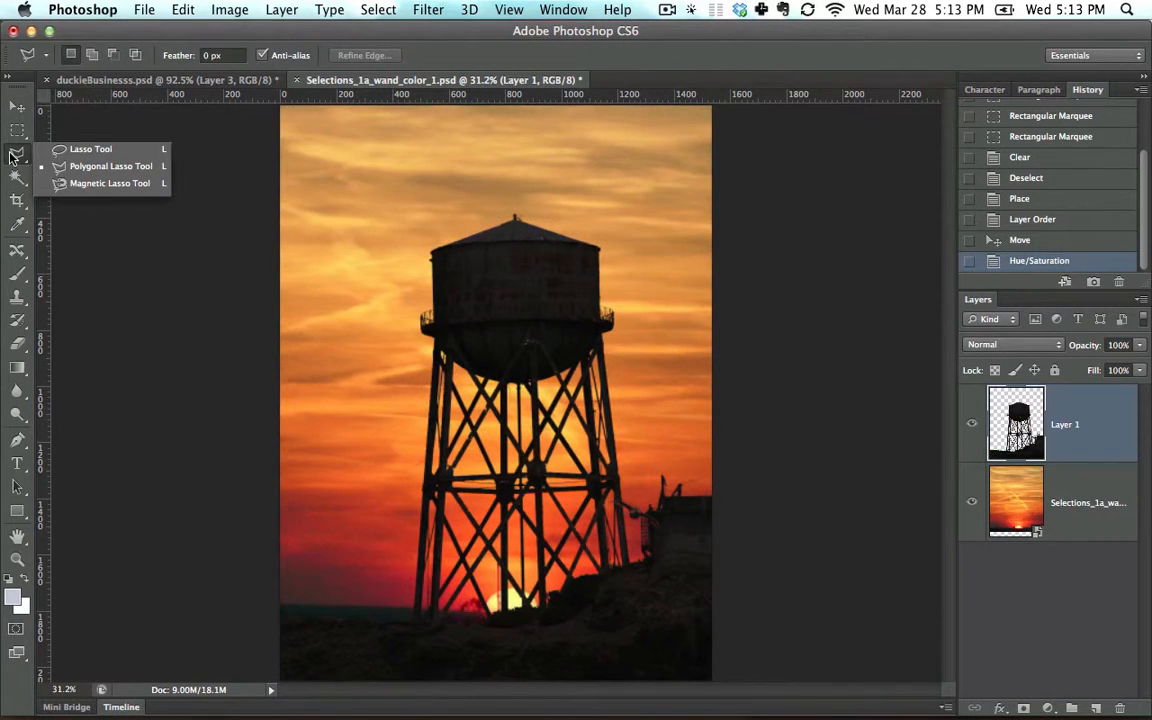
click(16, 179)
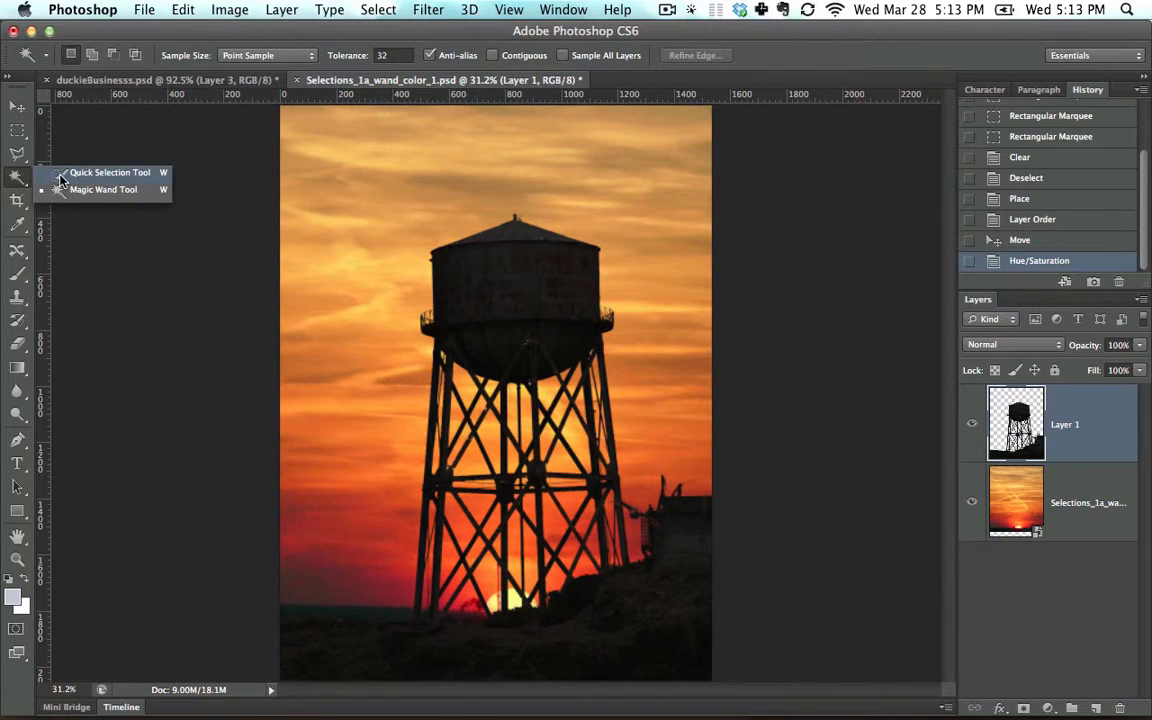